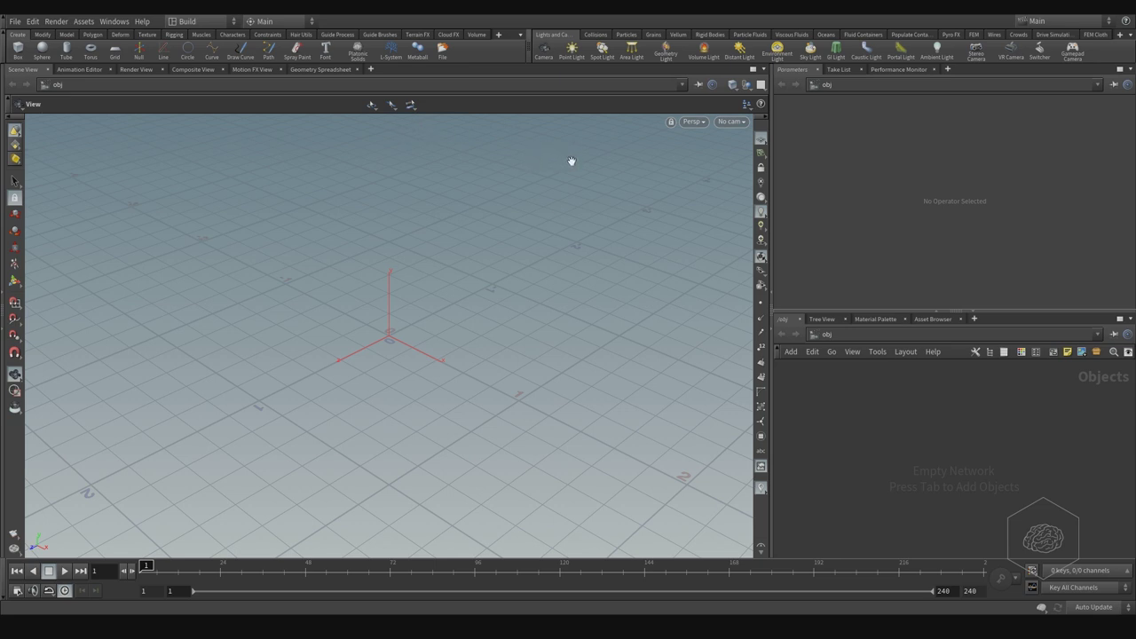
Step: Show the Particles shelf tools and look over the available network types for the network editor
left_click(632, 37)
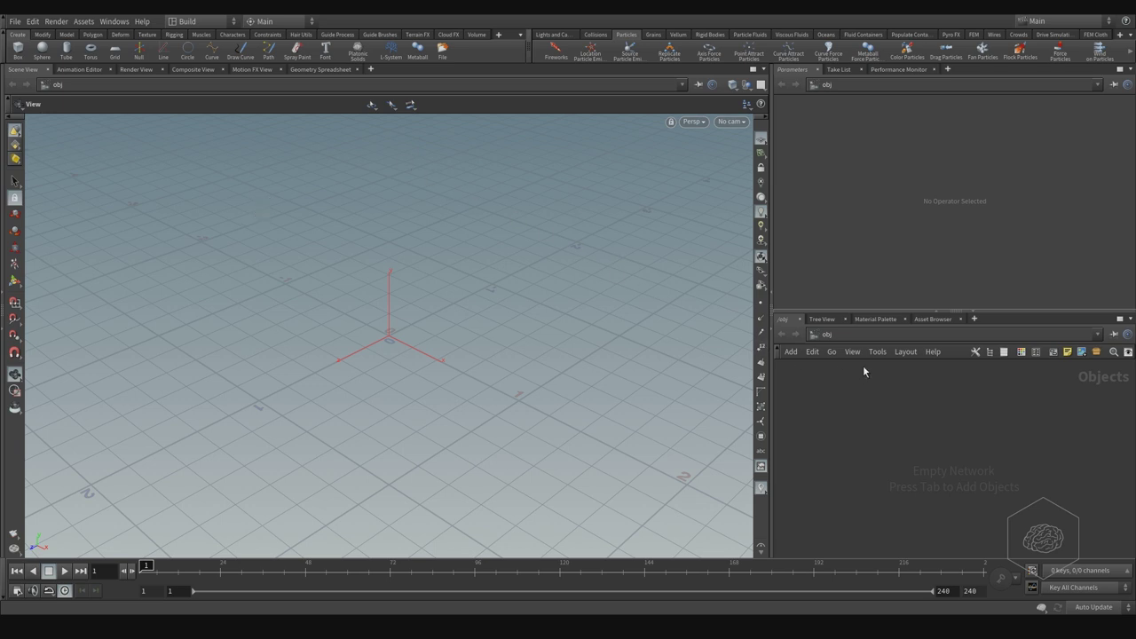
left_click(841, 338)
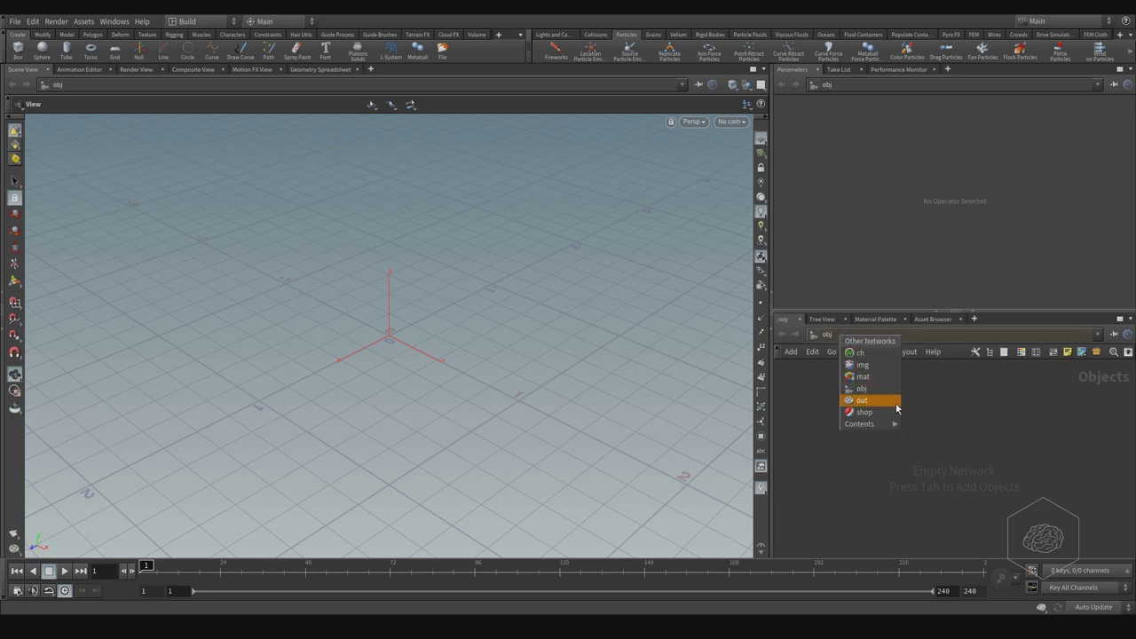
mouse_move(877, 426)
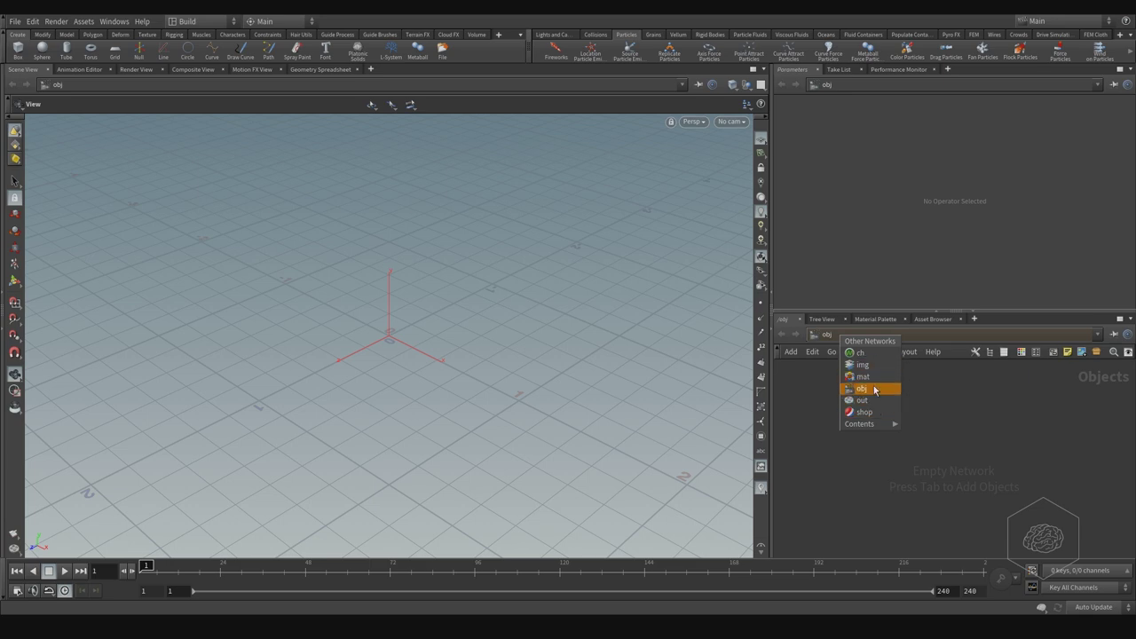
left_click(958, 385)
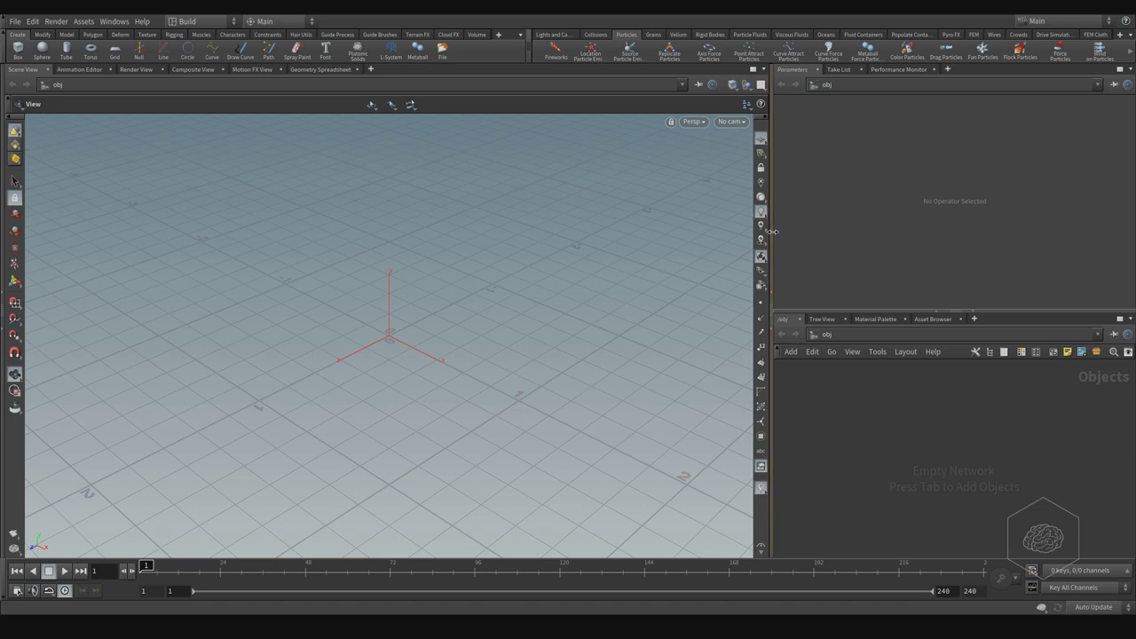
left_click(890, 335)
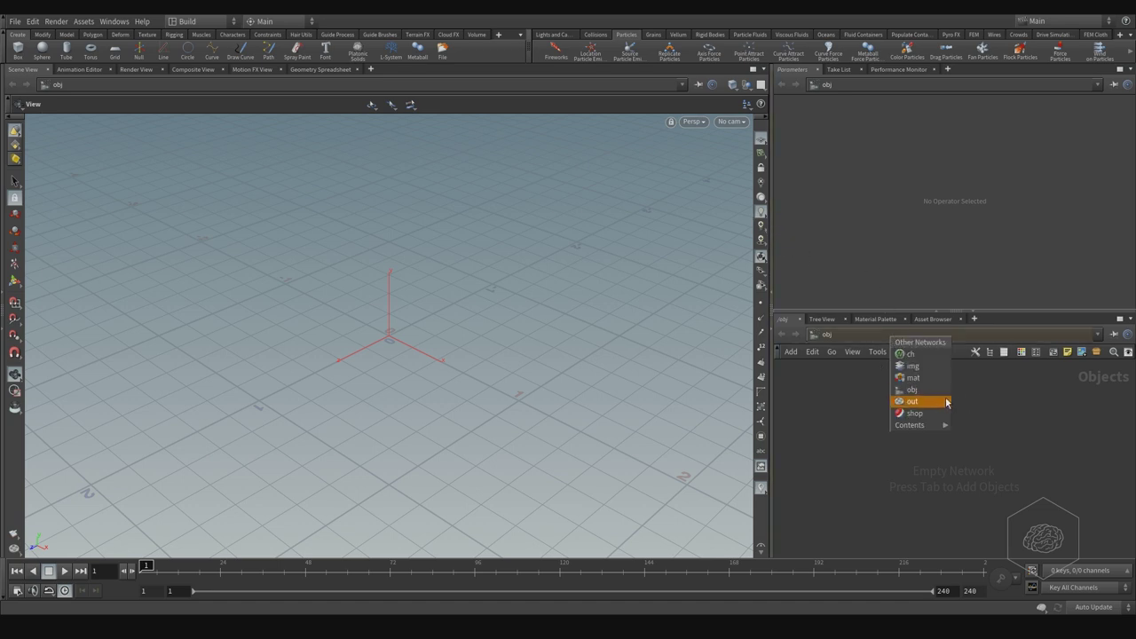
left_click(1009, 393)
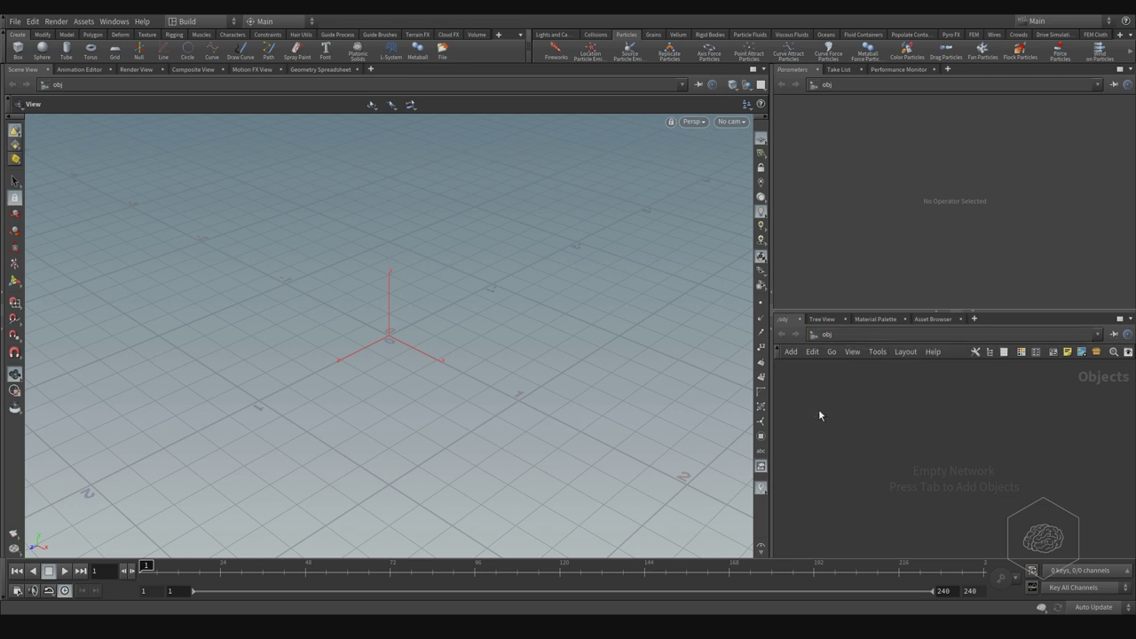
left_click(868, 338)
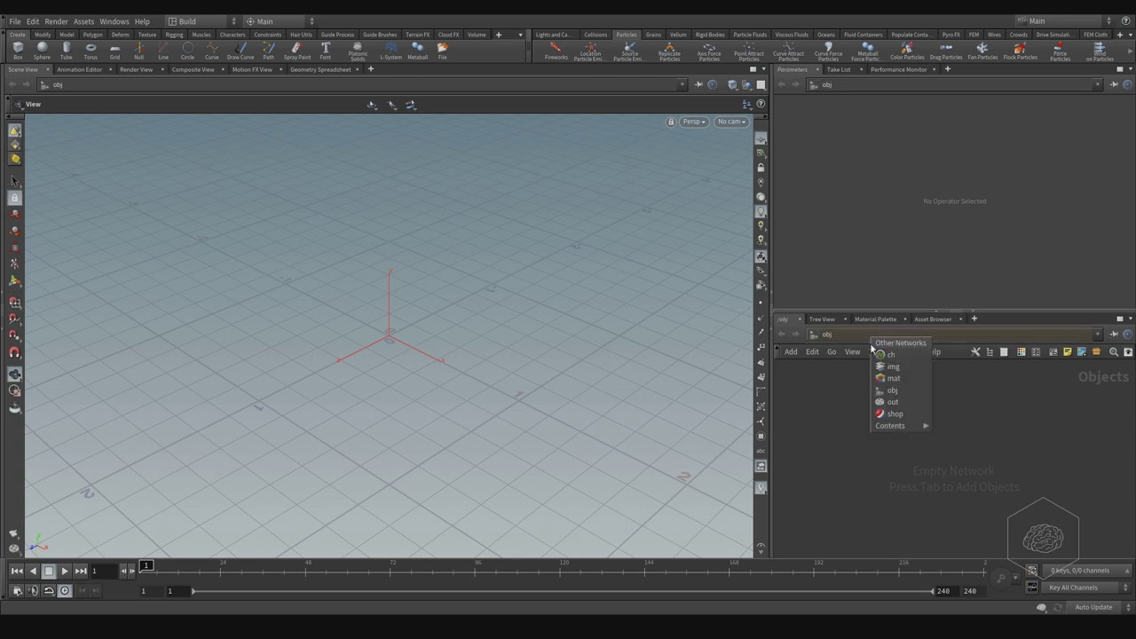
left_click(819, 400)
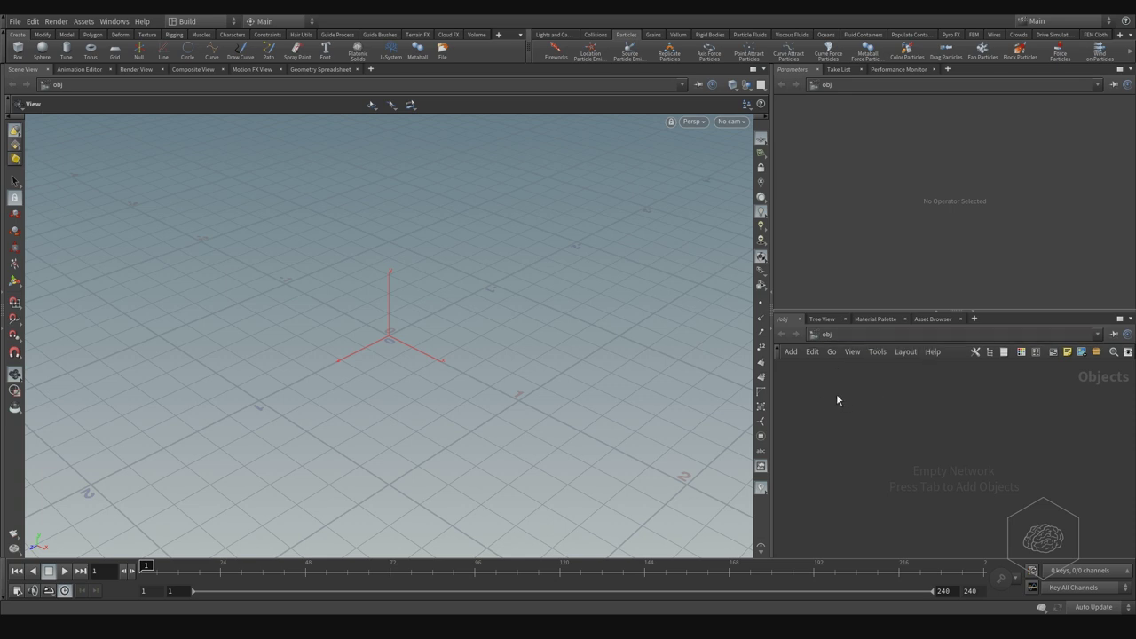
Step: Add a Geometry object to the empty obj network and go inside it
key("Tab")
type("geo")
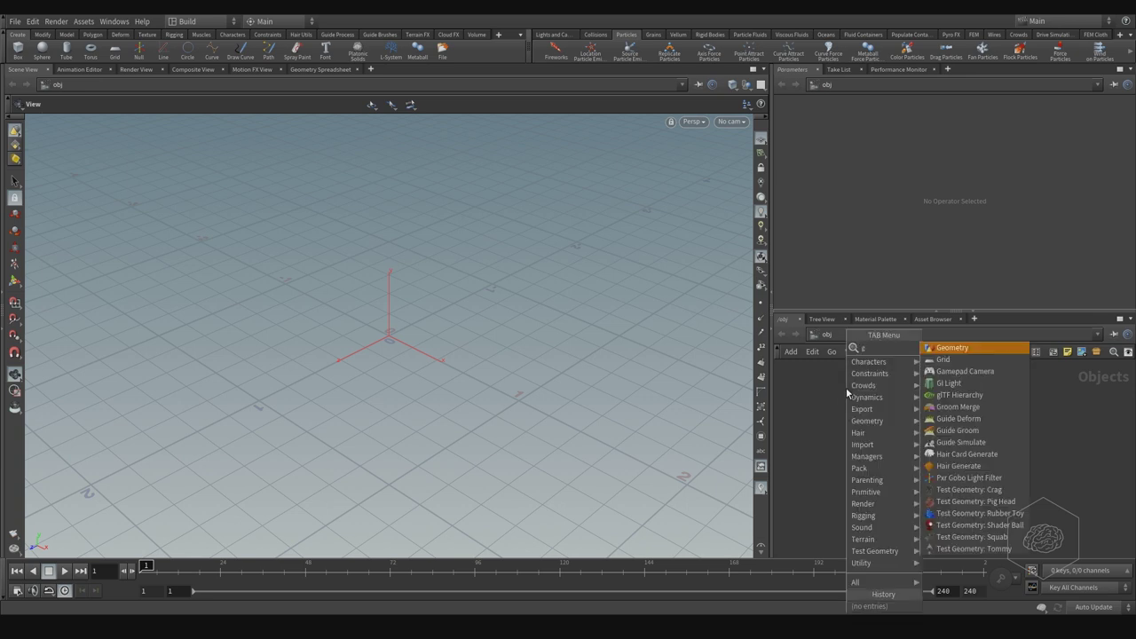
key("Return")
left_click(846, 387)
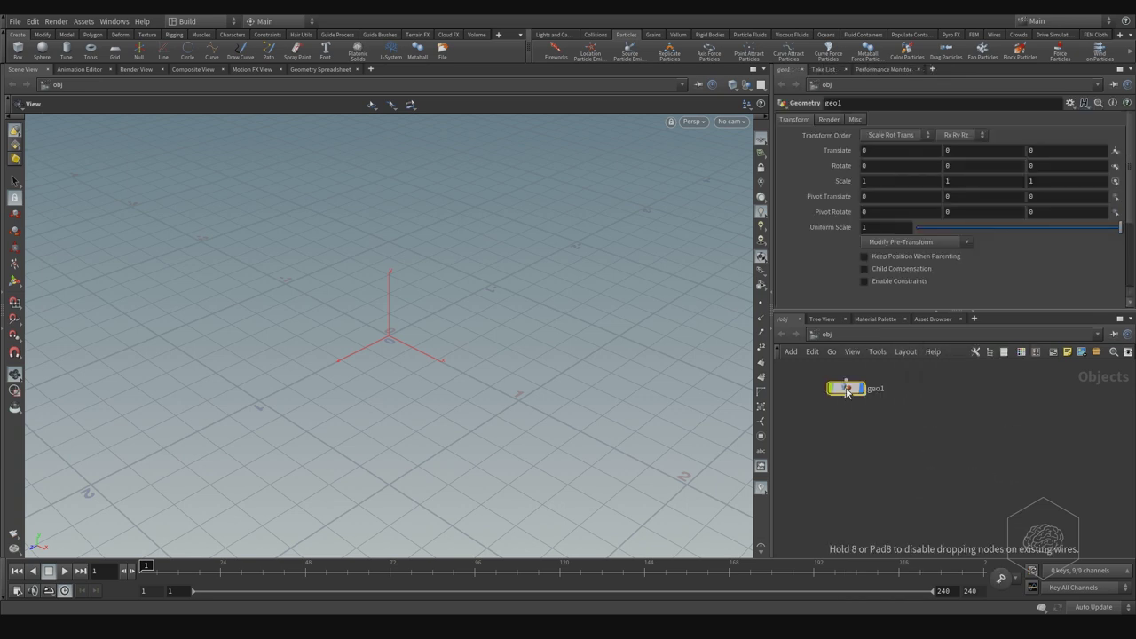
double_click(846, 388)
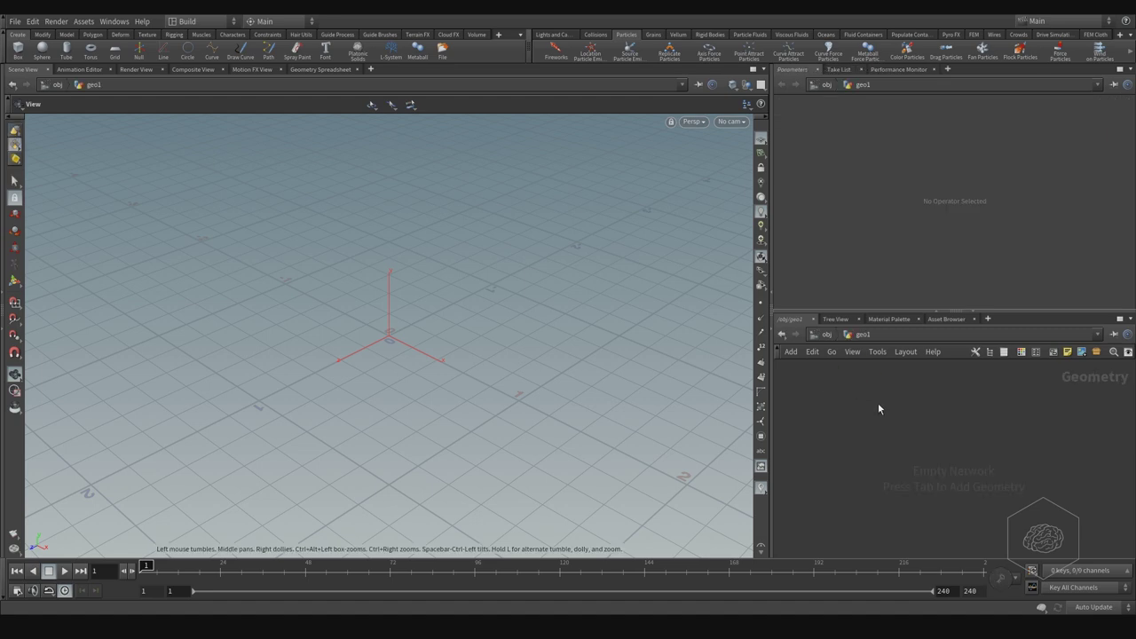
Step: Add a POP Network node inside geo1
key("Tab")
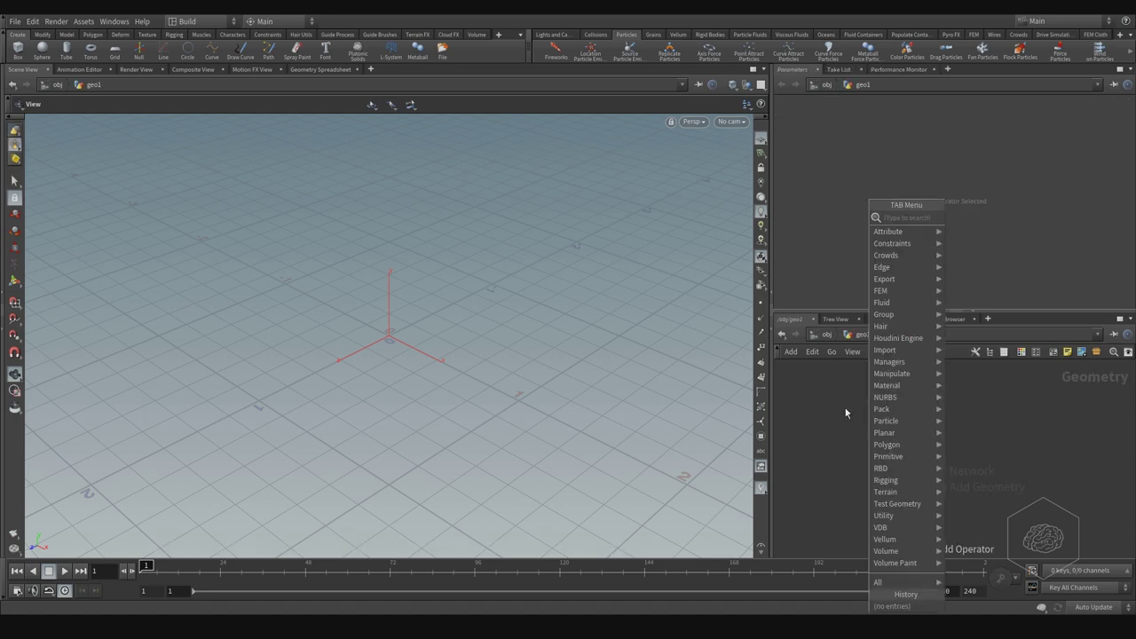
type("pop")
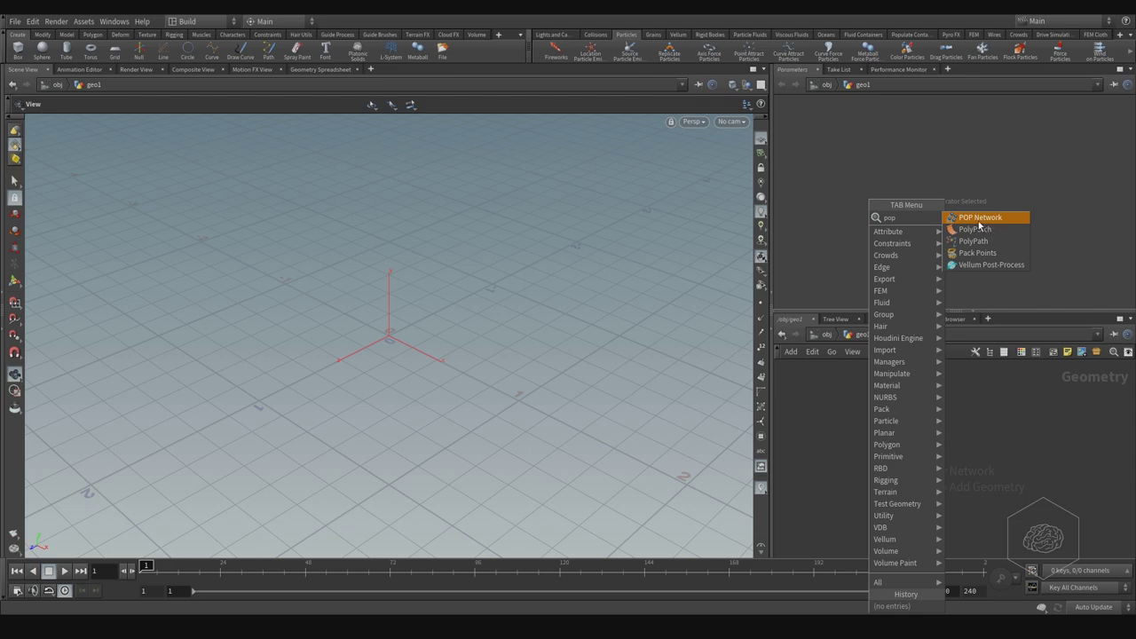
left_click(980, 219)
left_click(866, 436)
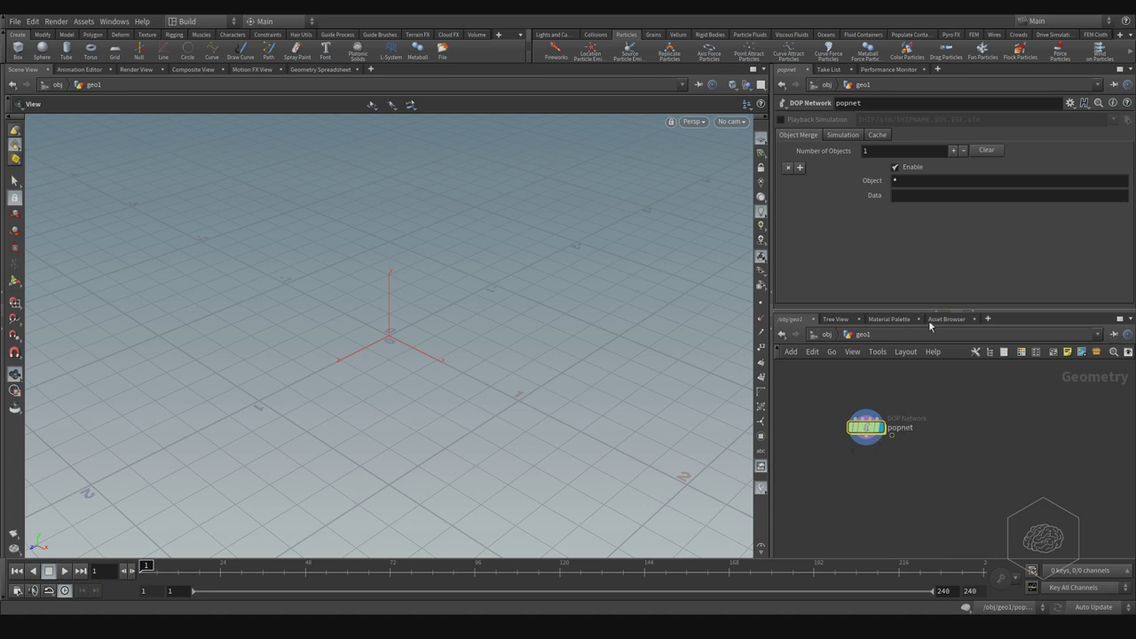
Step: Go inside the popnet node and enlarge the network editor pane in height and width
scroll(887, 401, "up", 5)
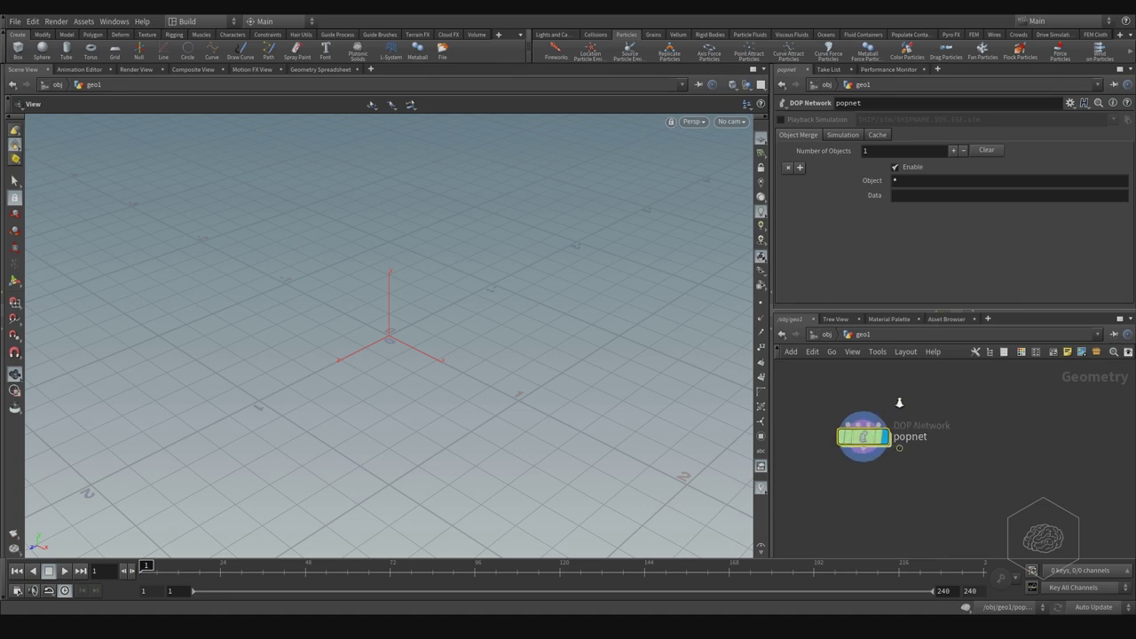
middle_click_drag(969, 417, 994, 375)
mouse_move(927, 444)
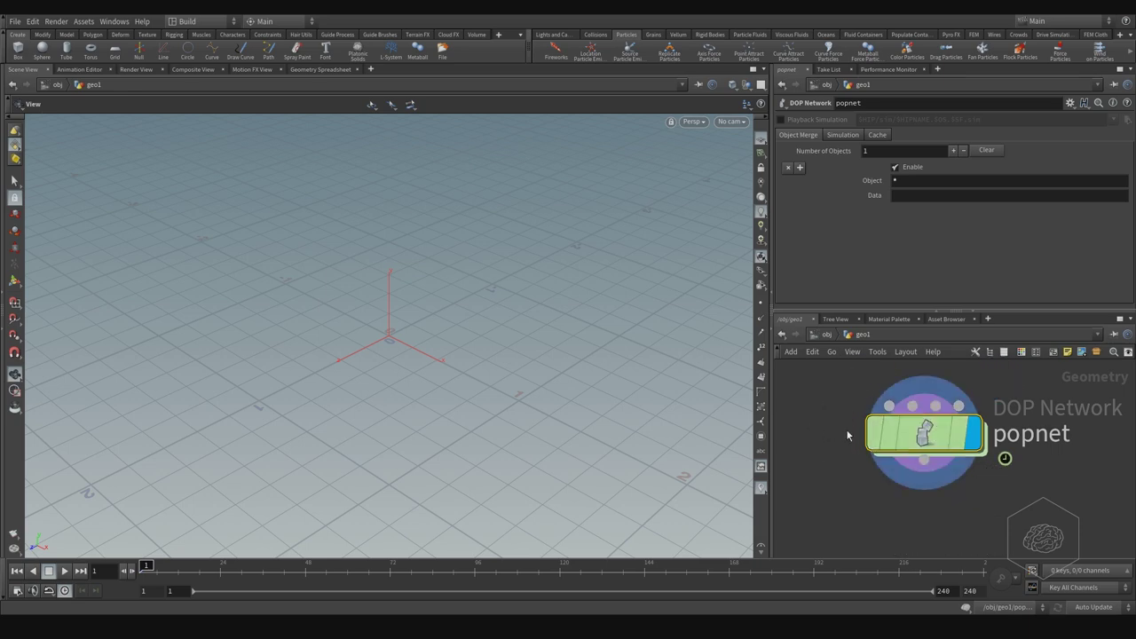
mouse_move(887, 434)
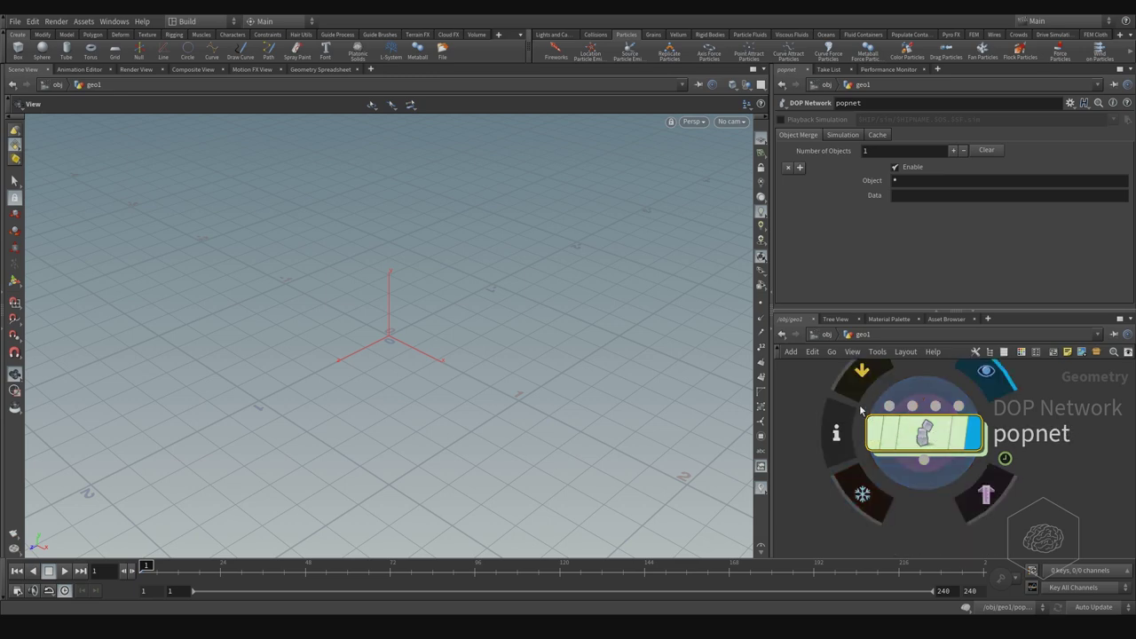
key("Tab")
key("Escape")
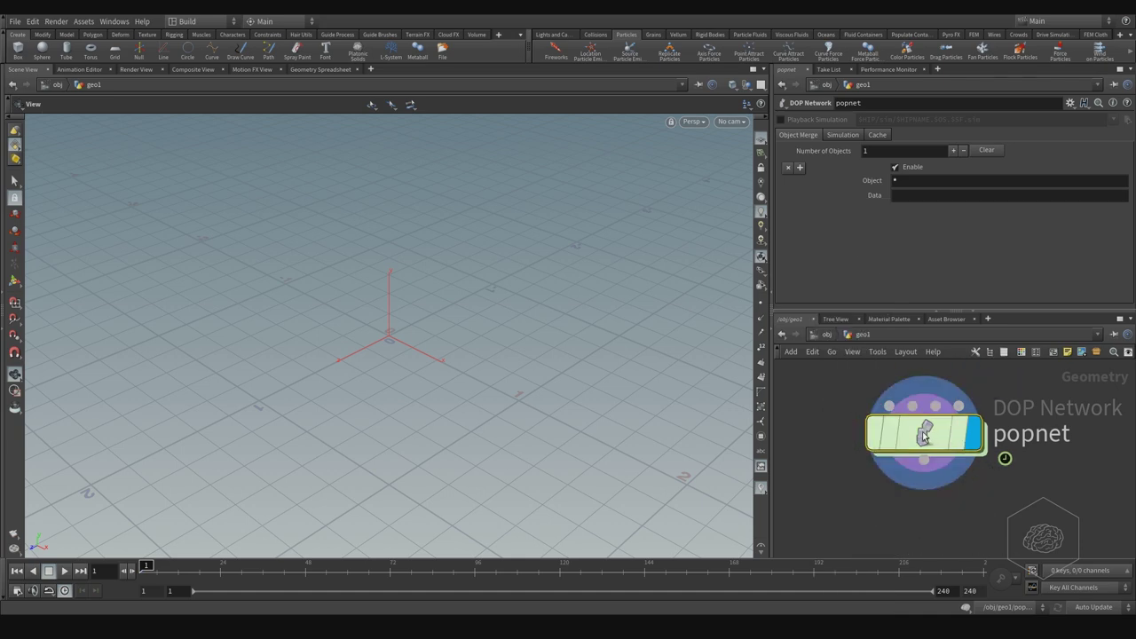
double_click(928, 432)
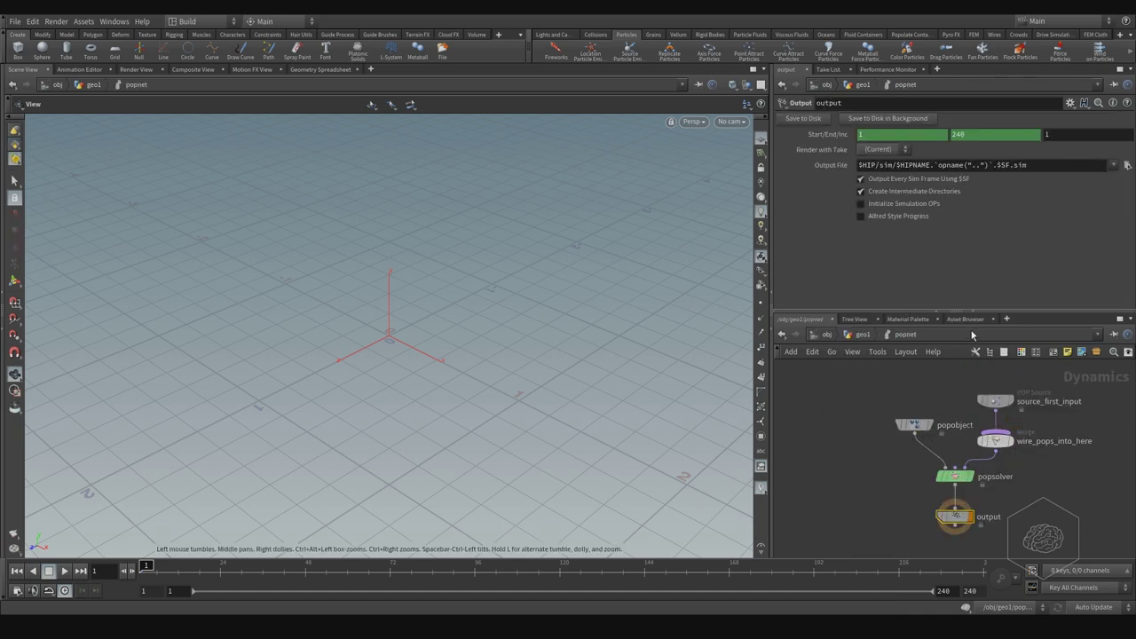
left_click_drag(1010, 312, 1016, 259)
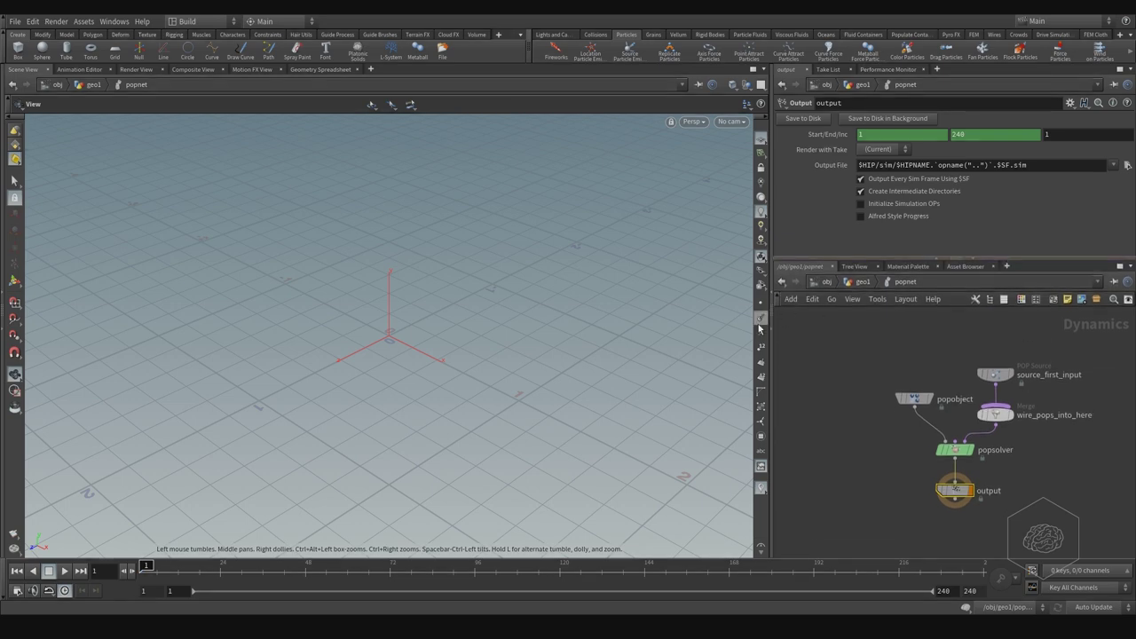
left_click_drag(774, 349, 648, 347)
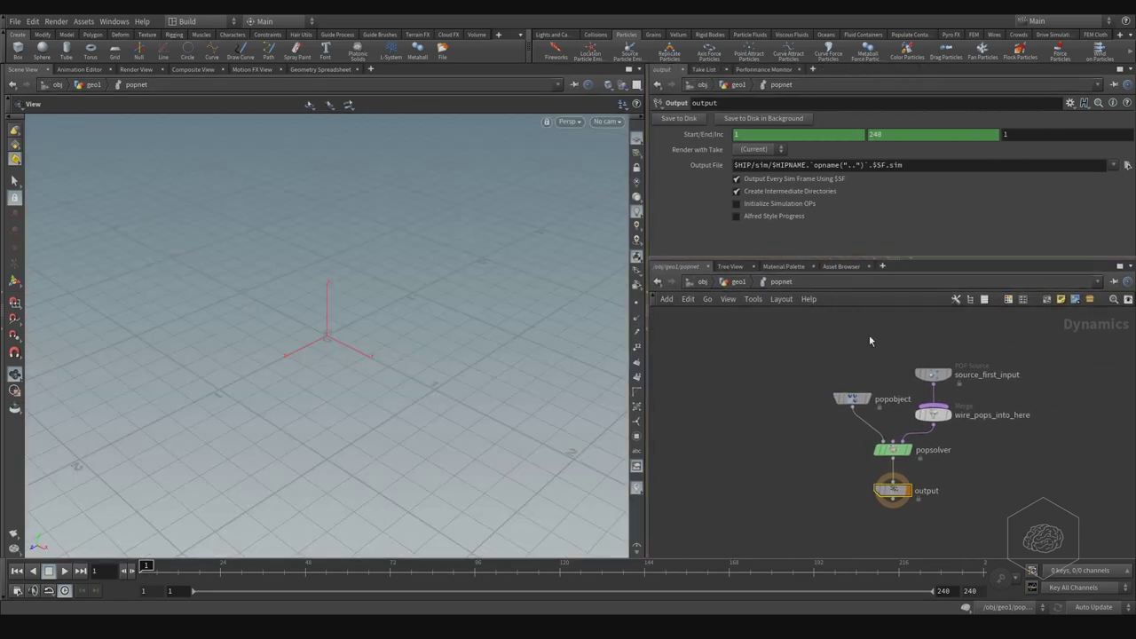
Step: Examine the node chain inside popnet, checking the parameters of wire_pops_into_here, popobject, popsolver and output
scroll(871, 336, "up", 5)
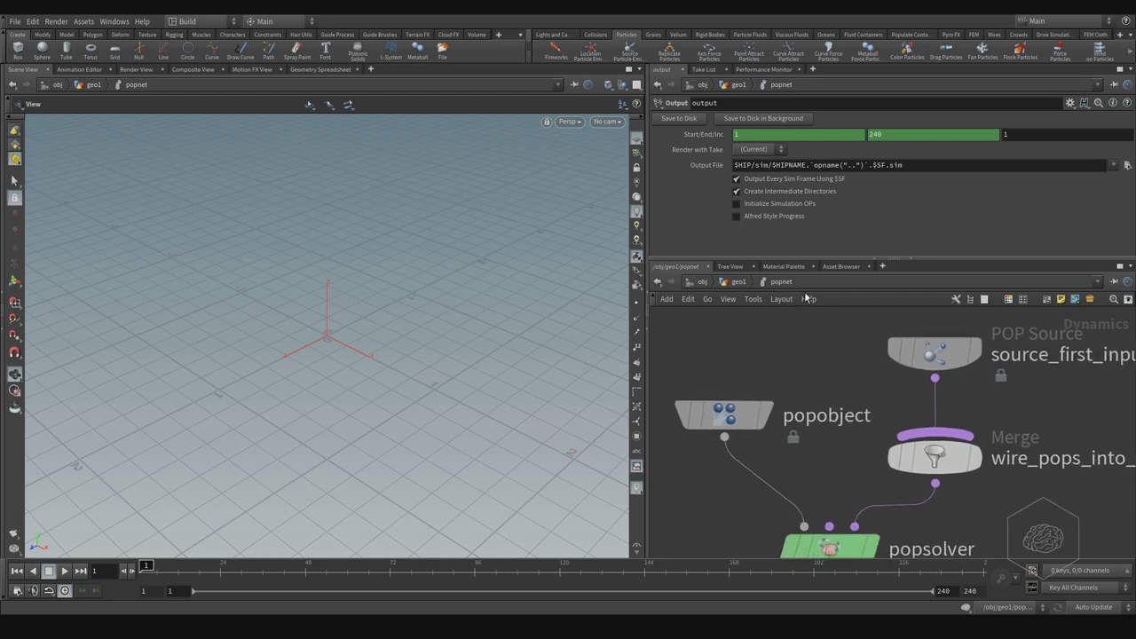
scroll(825, 351, "down", 4)
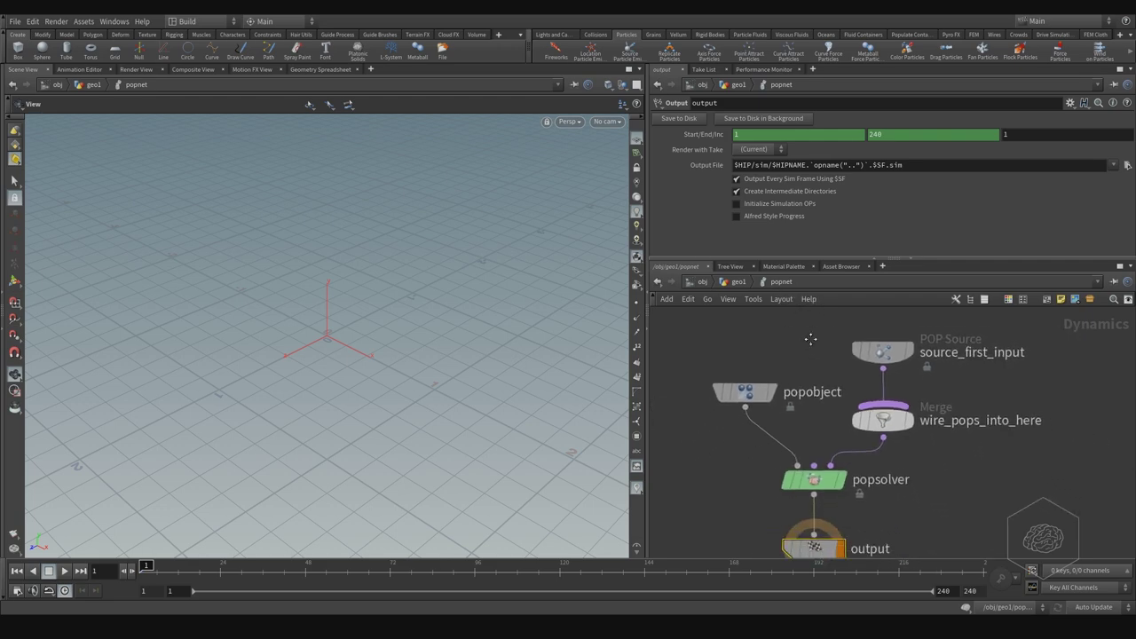
left_click_drag(996, 358, 839, 317)
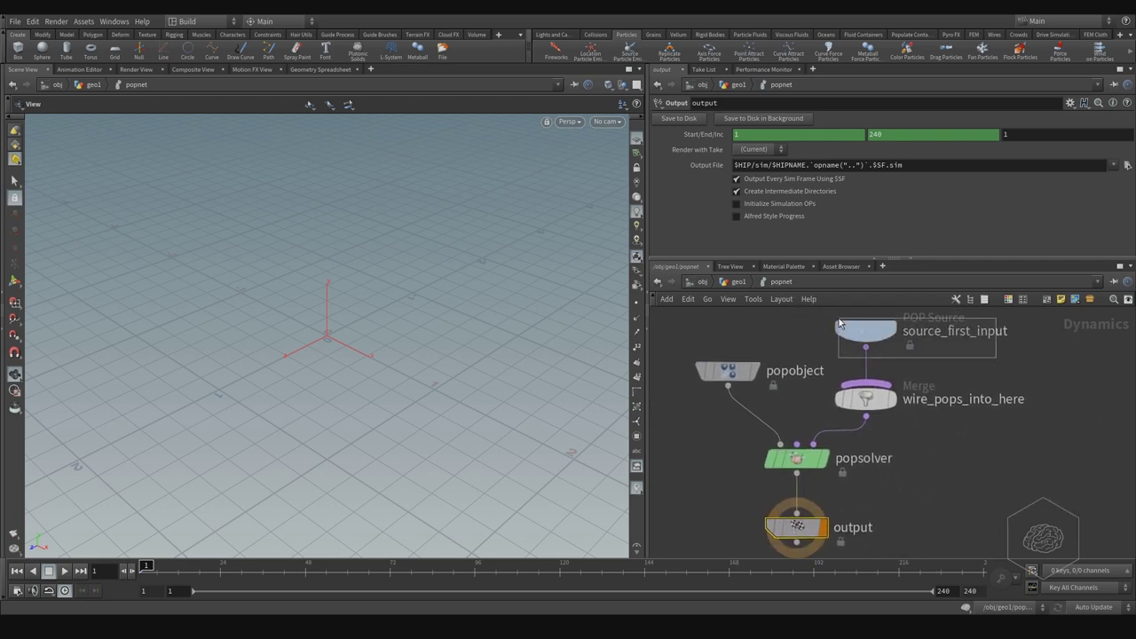
left_click_drag(1012, 392, 934, 432)
mouse_move(937, 422)
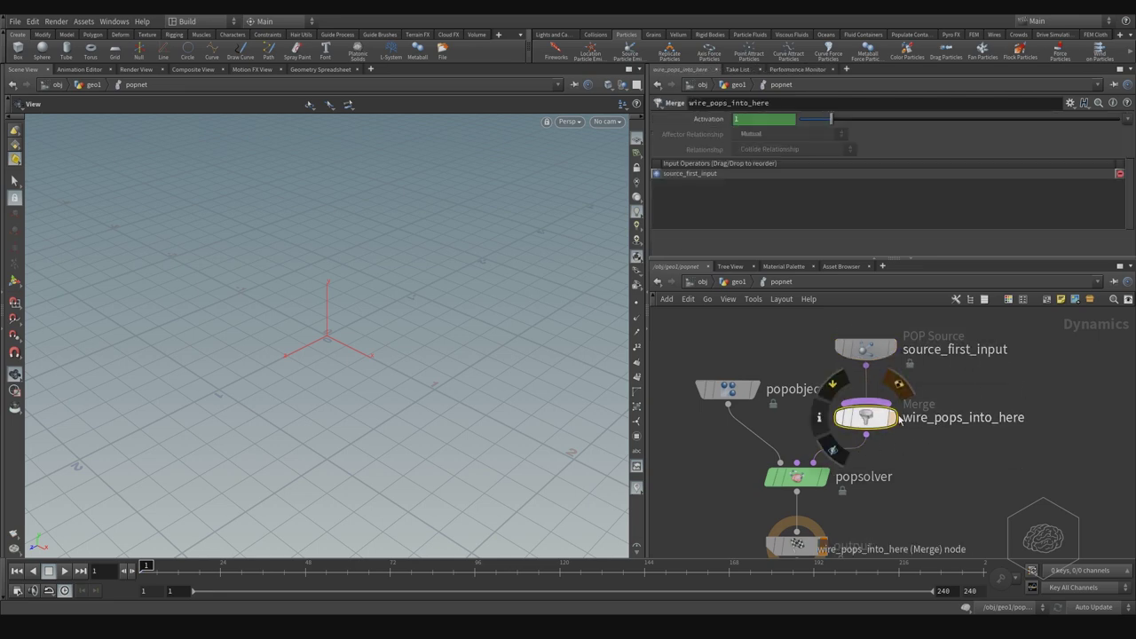
left_click(727, 389)
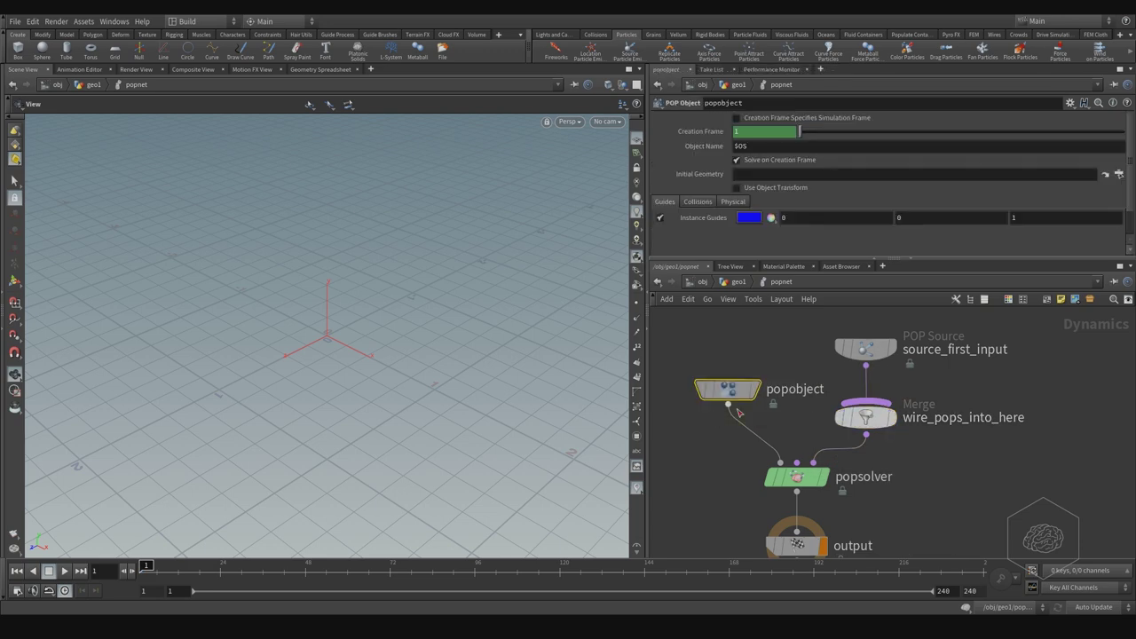
middle_click_drag(791, 364, 786, 326)
left_click(796, 436)
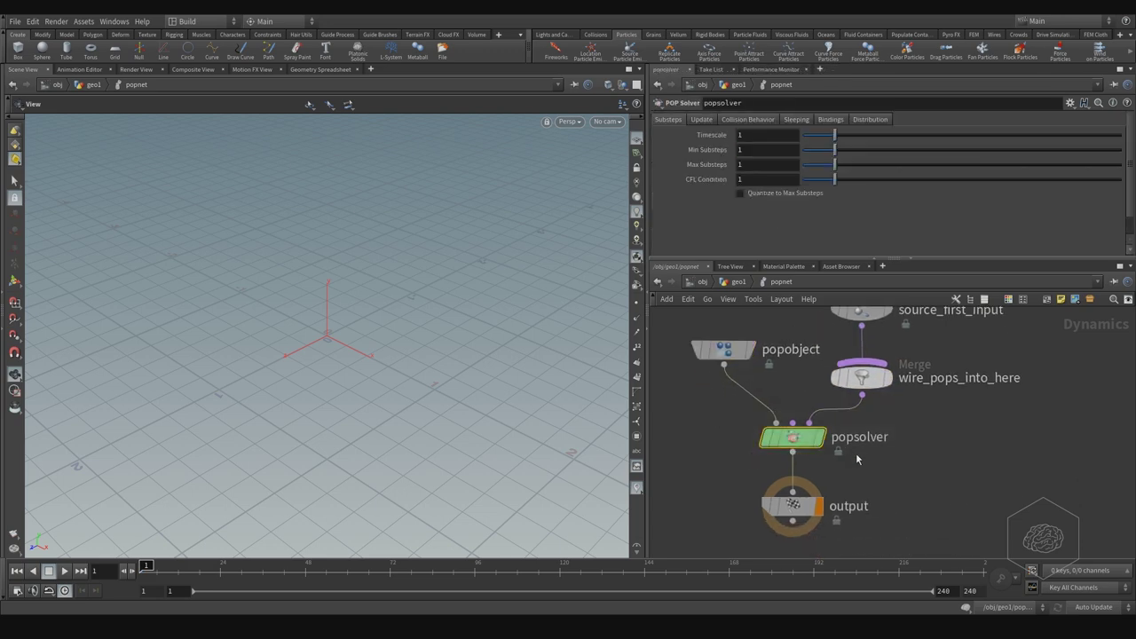
left_click(792, 505)
middle_click_drag(952, 436, 932, 458)
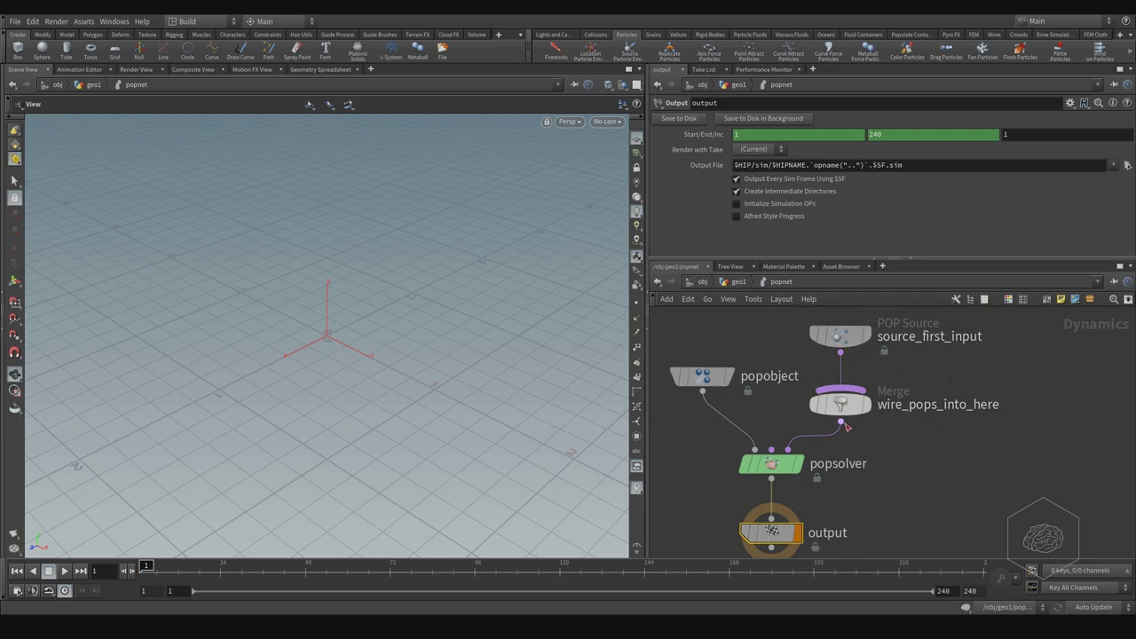
Step: Review the parameters of the nodes feeding popsolver: wire_pops_into_here, source_first_input and popobject
left_click_drag(1015, 378, 793, 437)
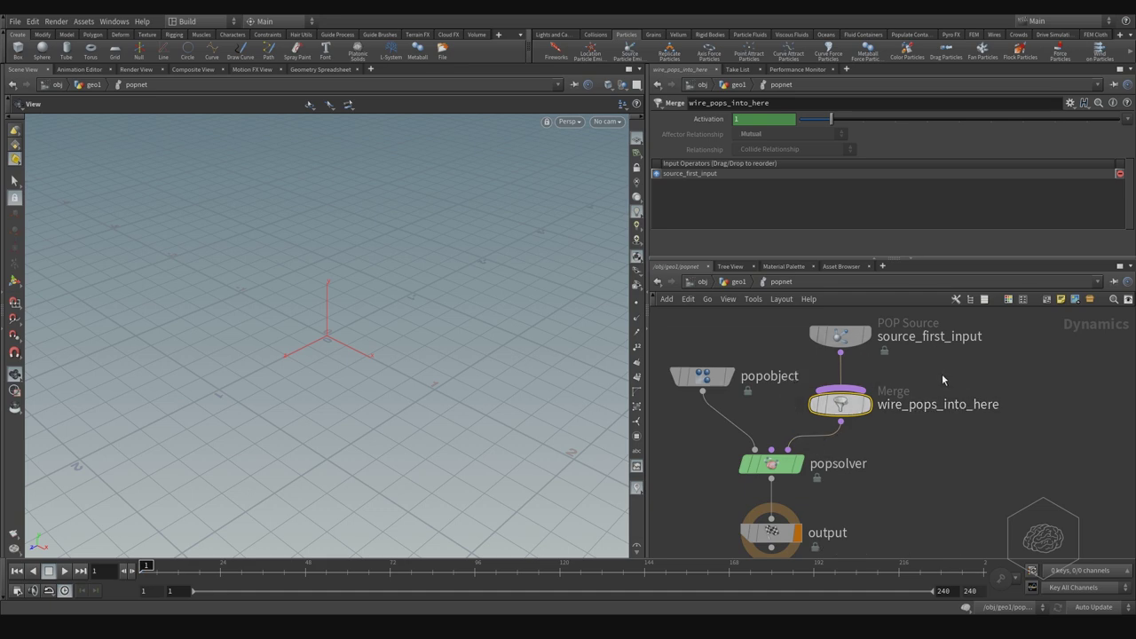
left_click_drag(782, 312, 905, 359)
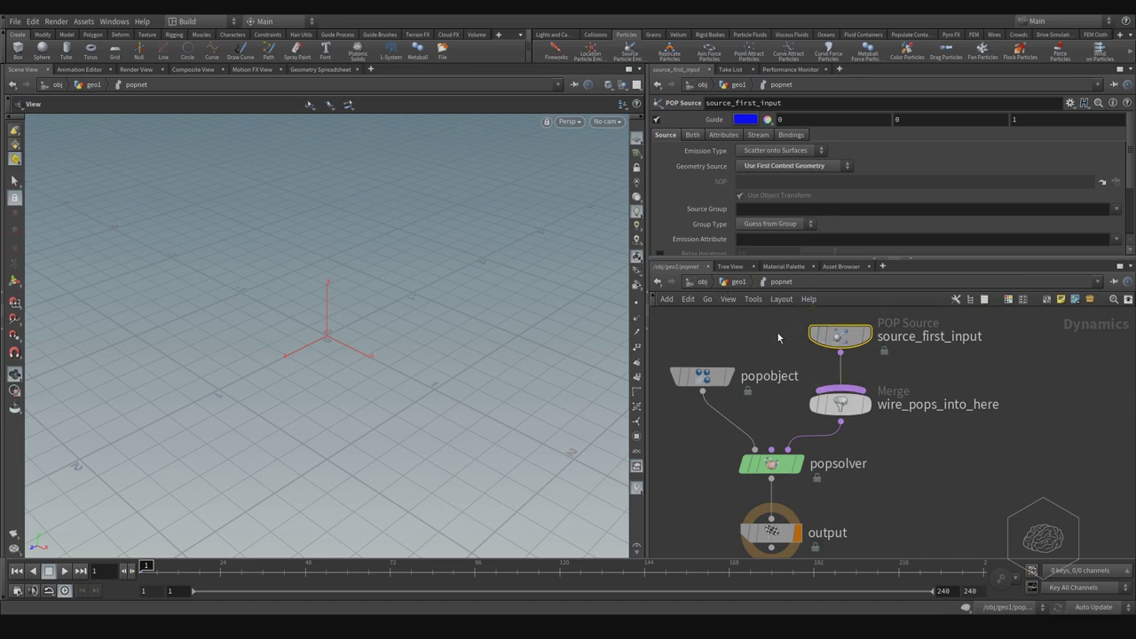
mouse_move(791, 333)
mouse_move(856, 340)
left_click(716, 376)
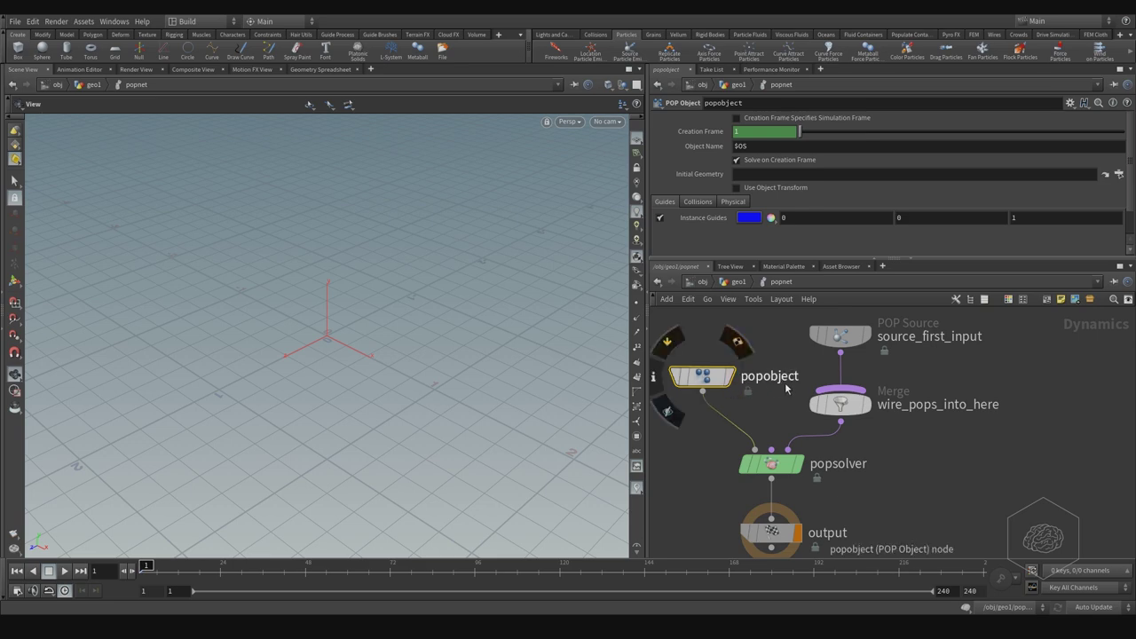
left_click_drag(705, 382, 700, 379)
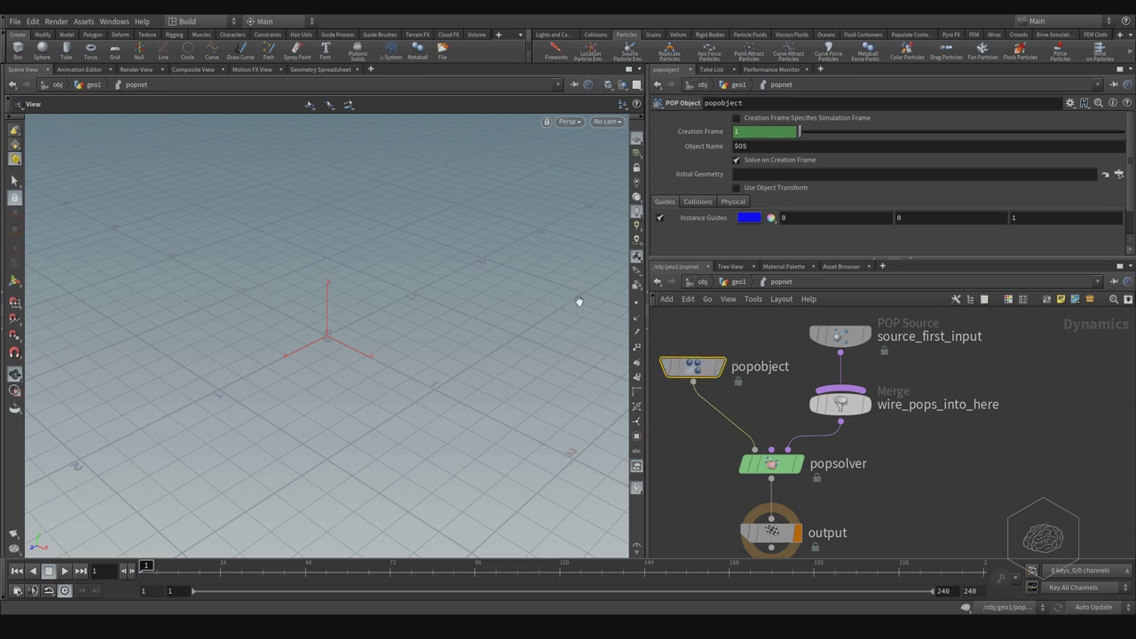
Step: Return to the geo1 level and add a Particle node beside popnet
left_click(735, 282)
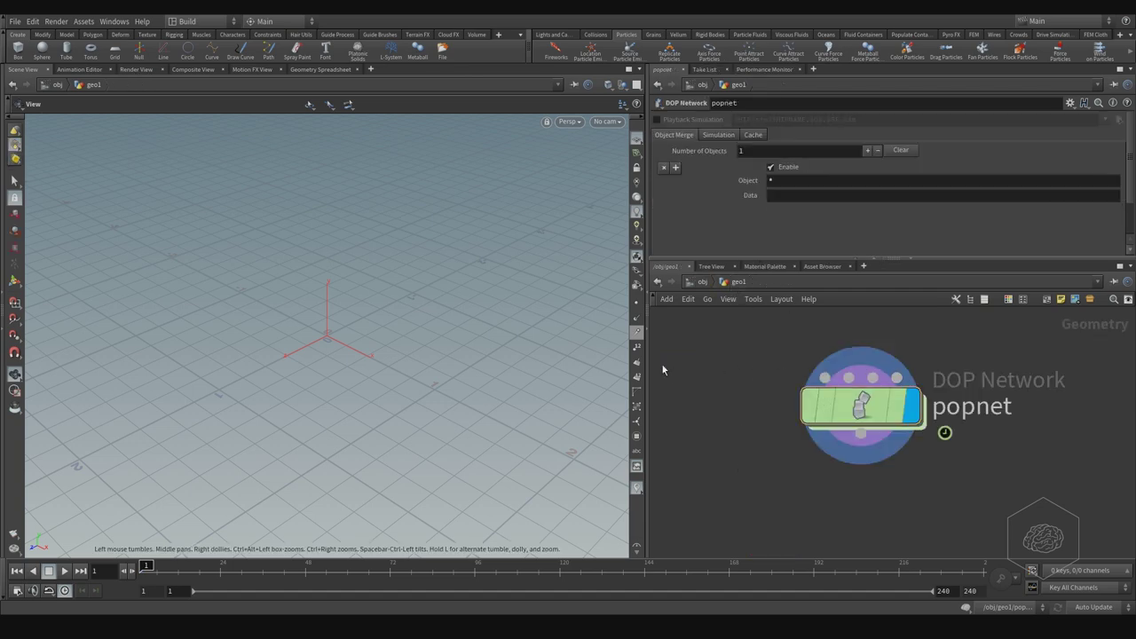
key("Tab")
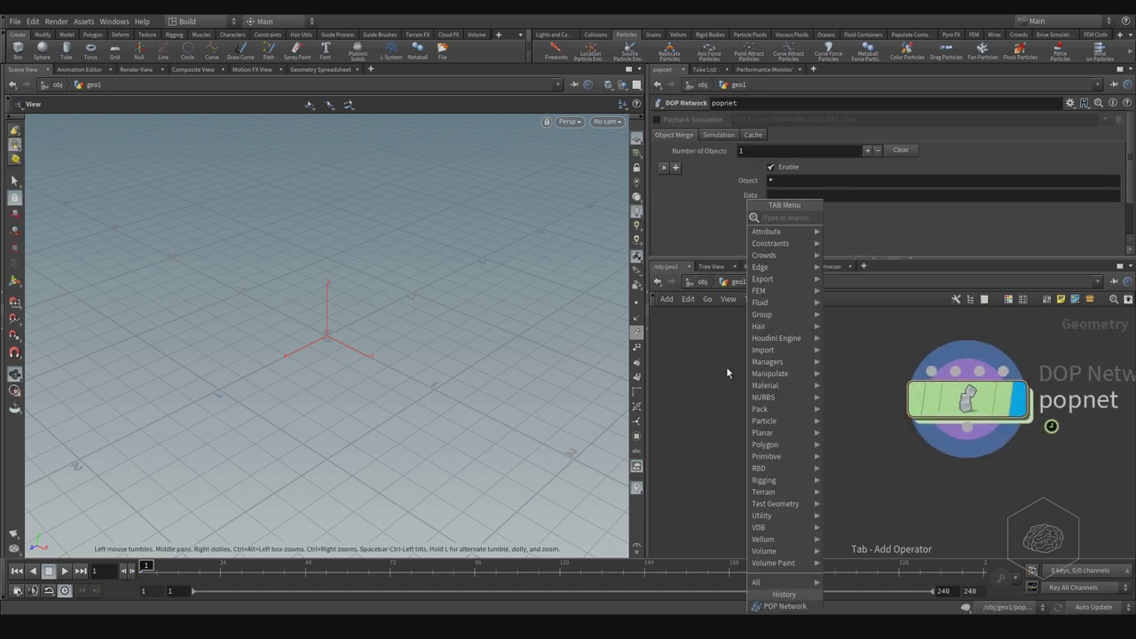
type("dop")
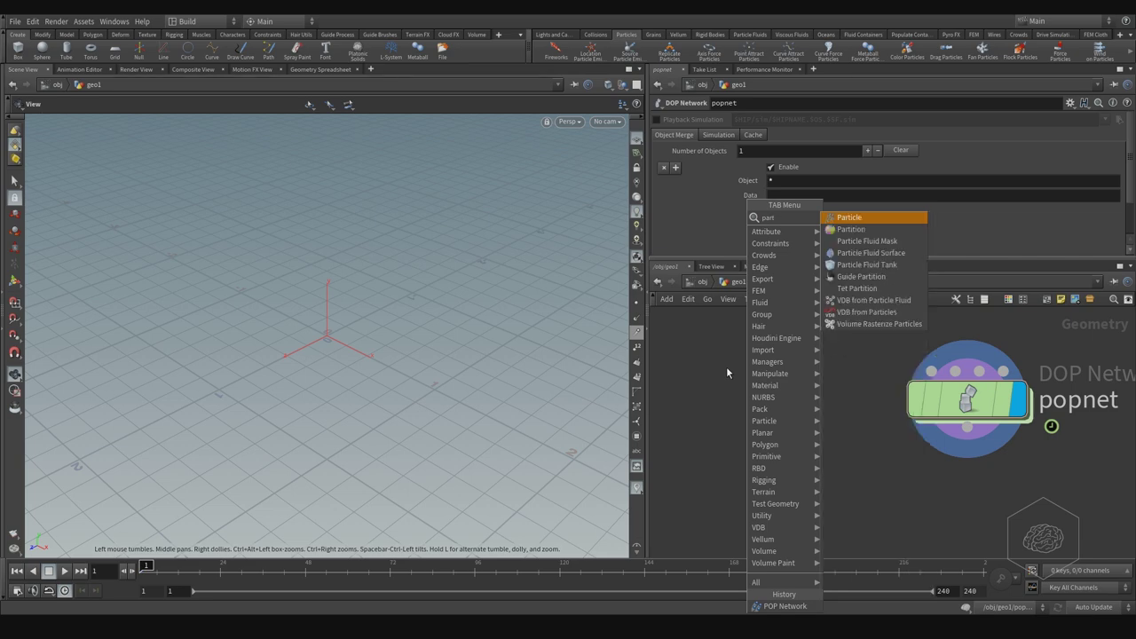
key("Return")
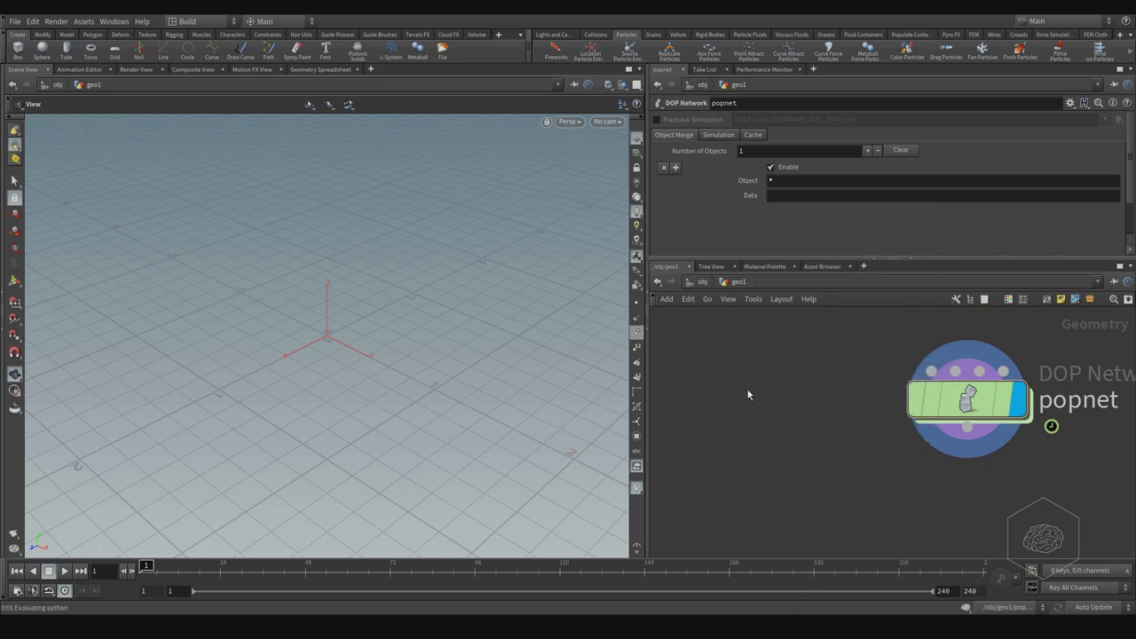
left_click(747, 395)
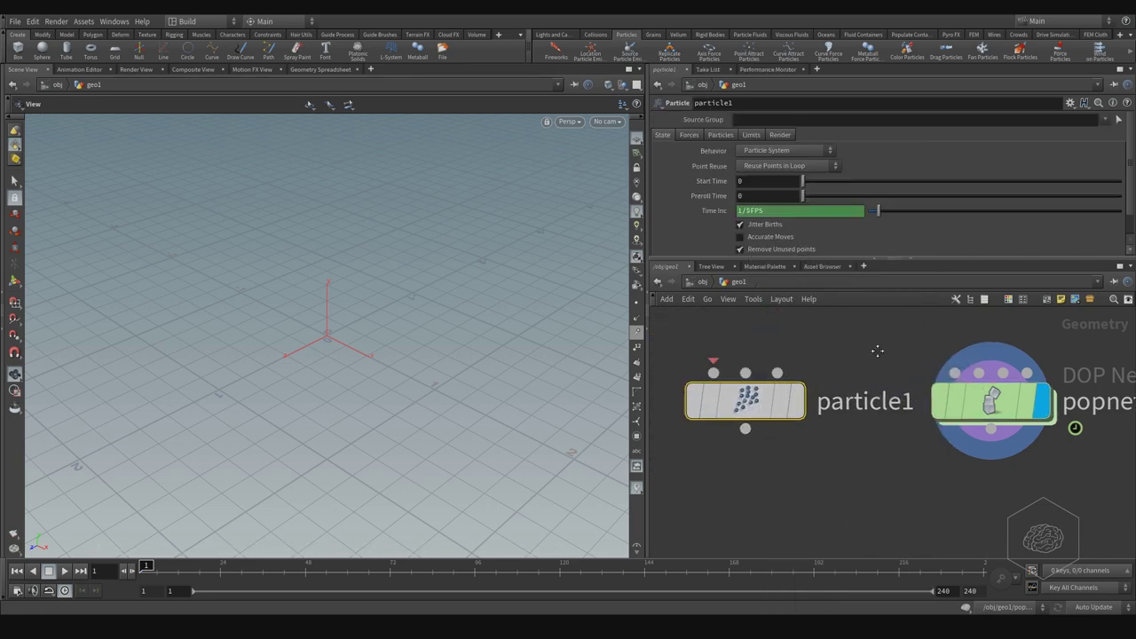
scroll(905, 348, "down", 2)
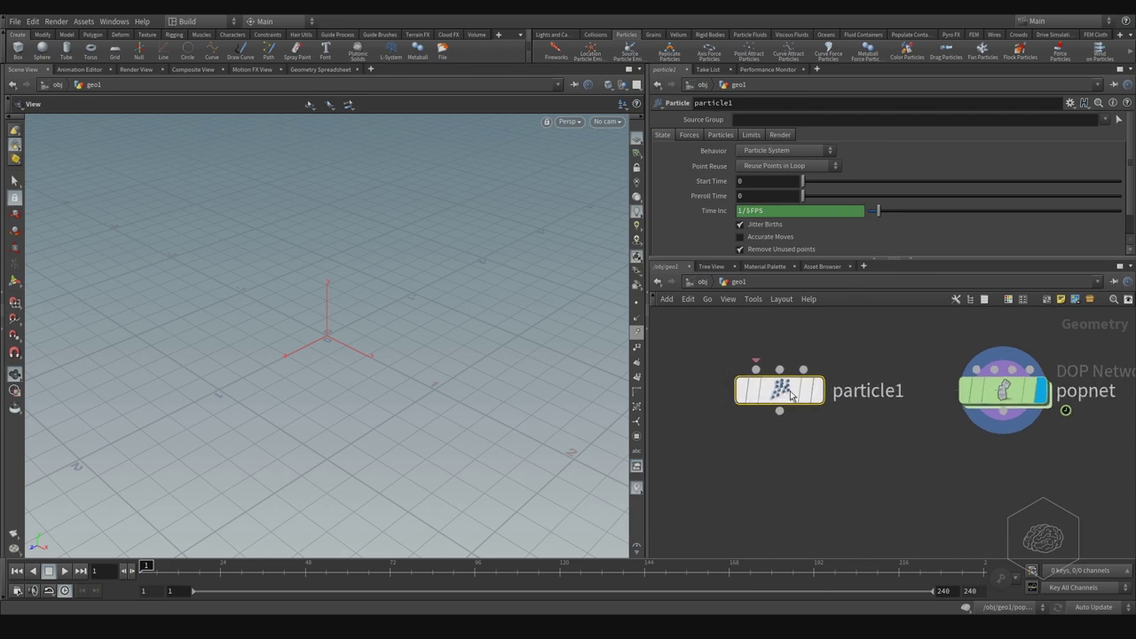
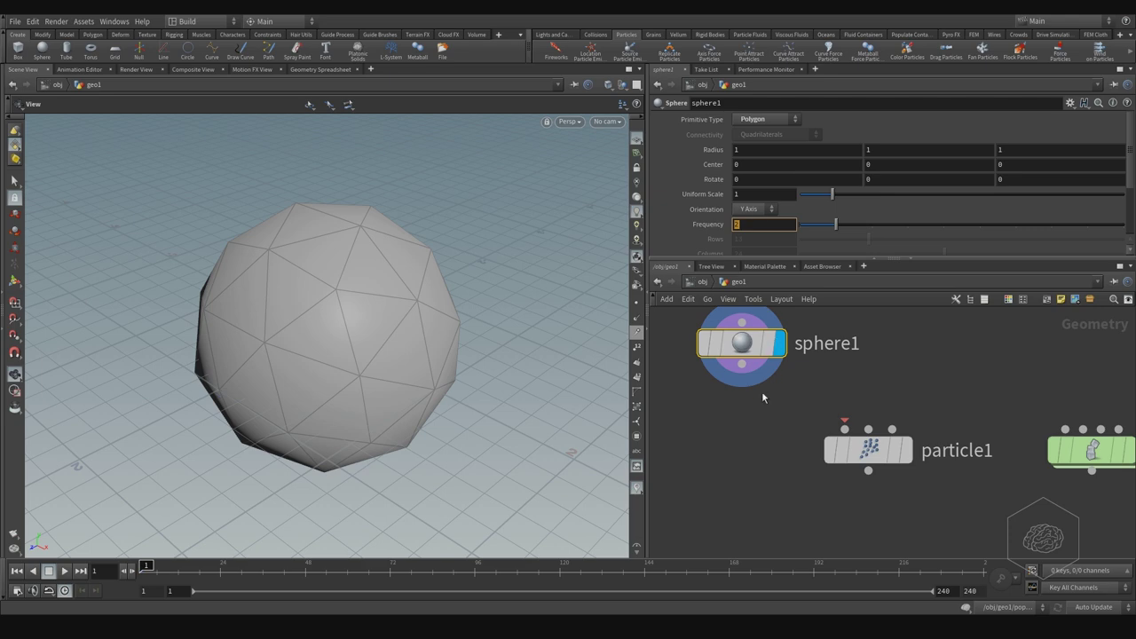
Step: Add a Transform node below sphere1
mouse_move(751, 406)
key("Return")
left_click(737, 414)
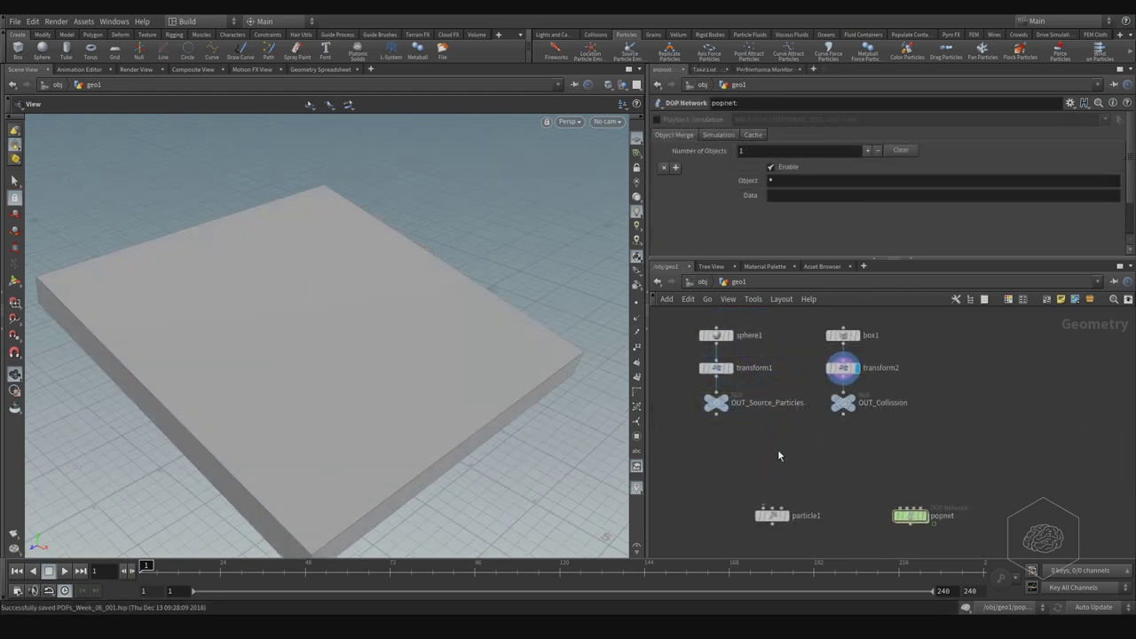
Step: Connect OUT_Source_Particles to the first input of particle1 and display particle1 in the viewport
scroll(724, 470, "up", 5)
middle_click_drag(744, 446, 719, 347)
mouse_move(802, 453)
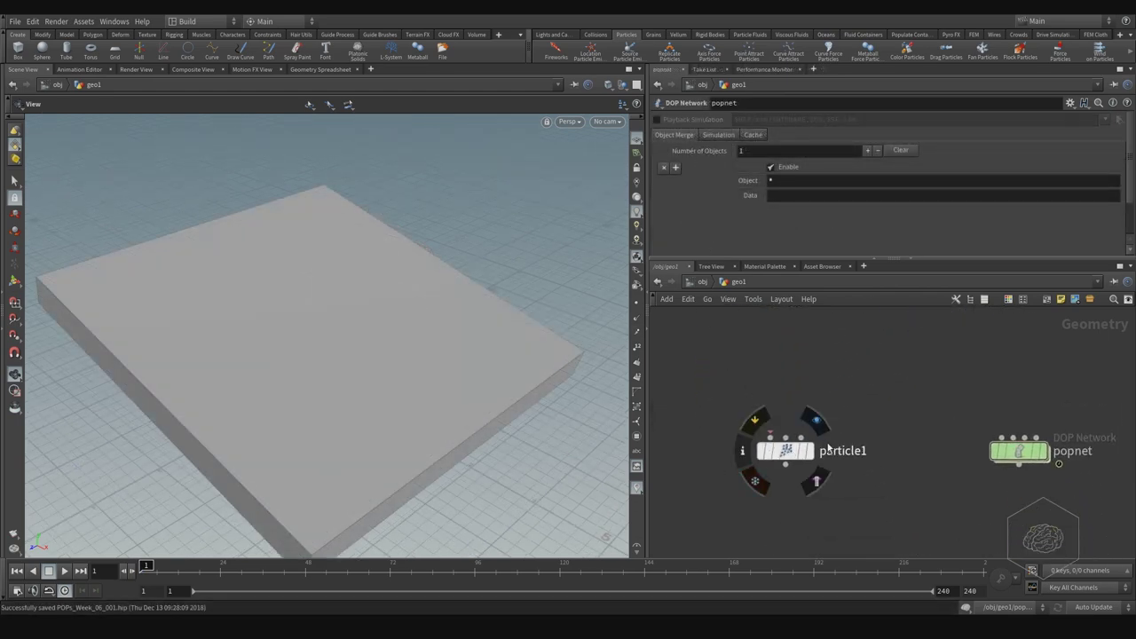
middle_click_drag(803, 453, 826, 509)
left_click_drag(725, 344, 842, 490)
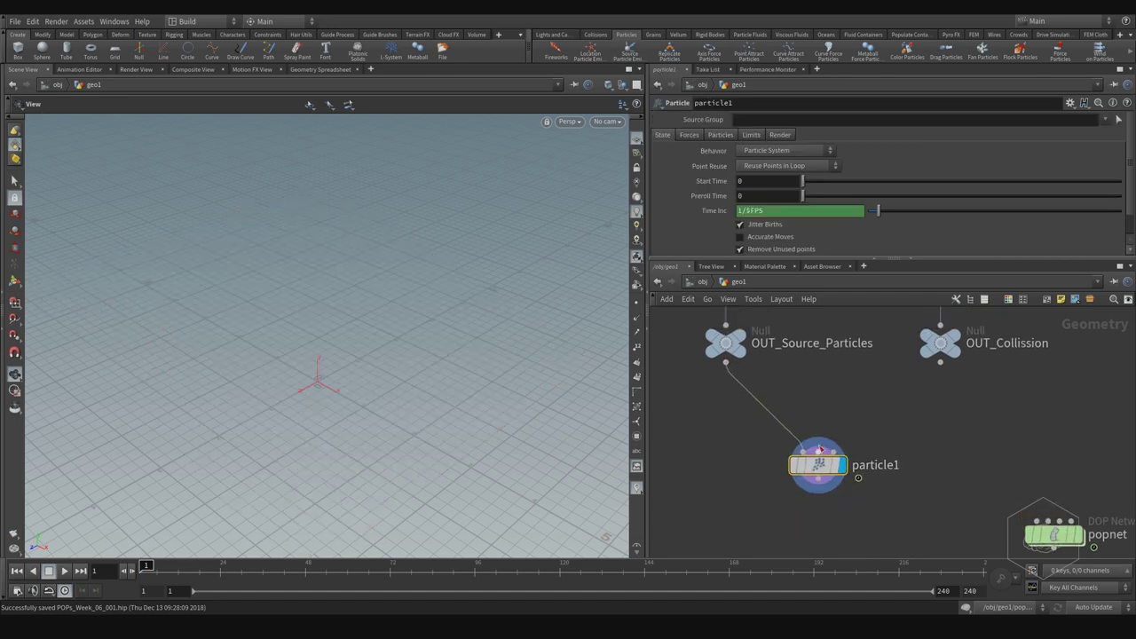
Step: Examine particle1's State, Forces, Particles, Limits and Render parameters
mouse_move(813, 468)
left_click(753, 197)
left_click(691, 135)
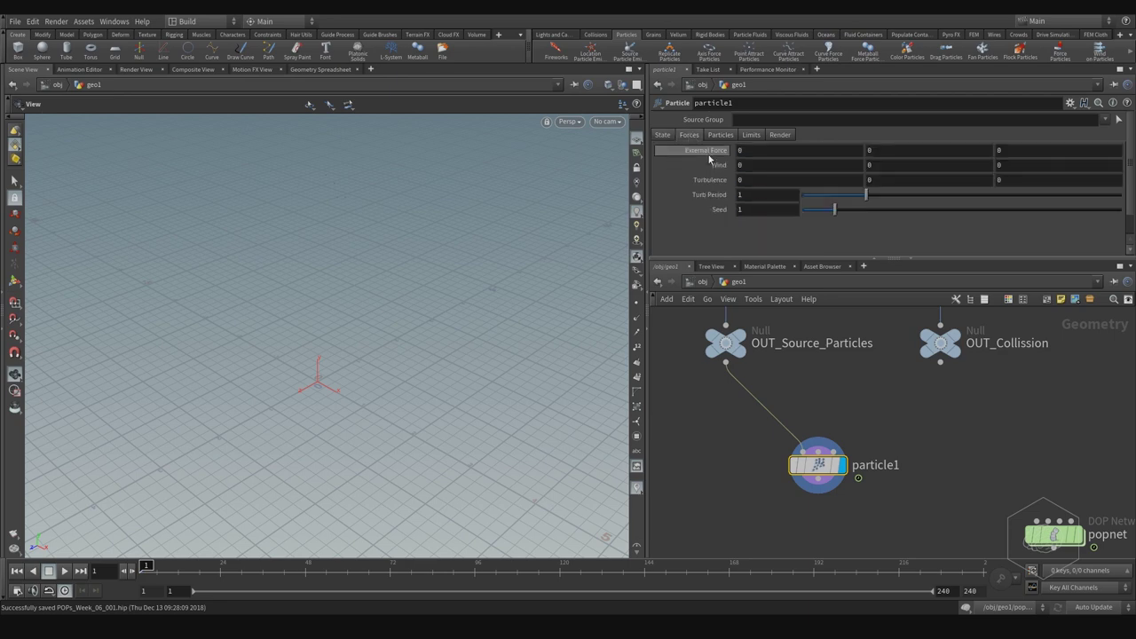
left_click(719, 136)
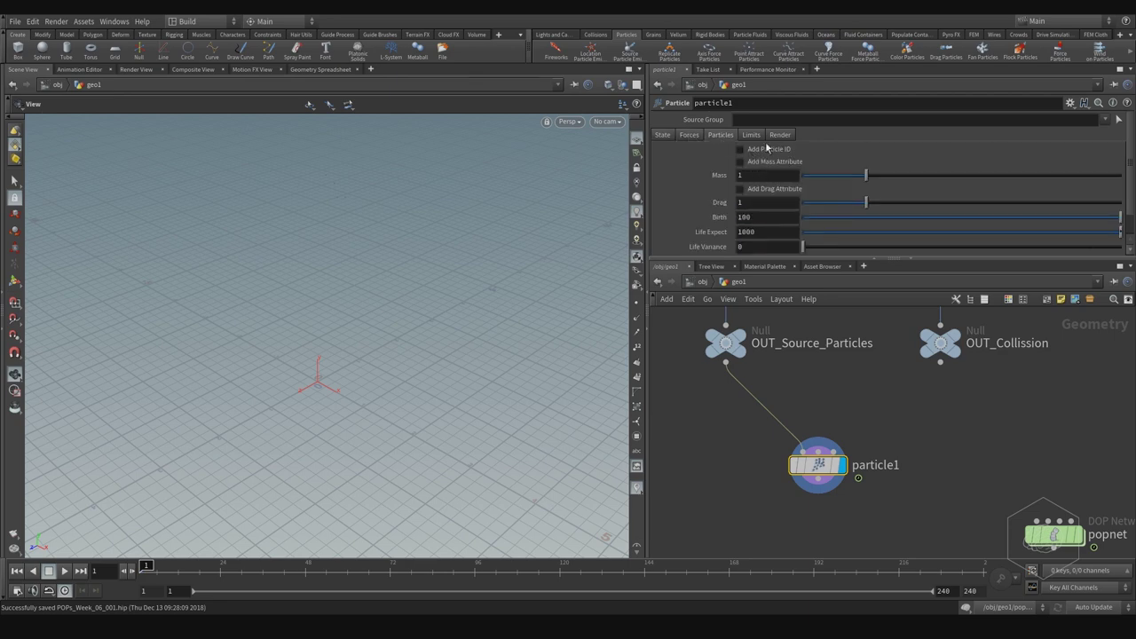
left_click(752, 135)
left_click(780, 136)
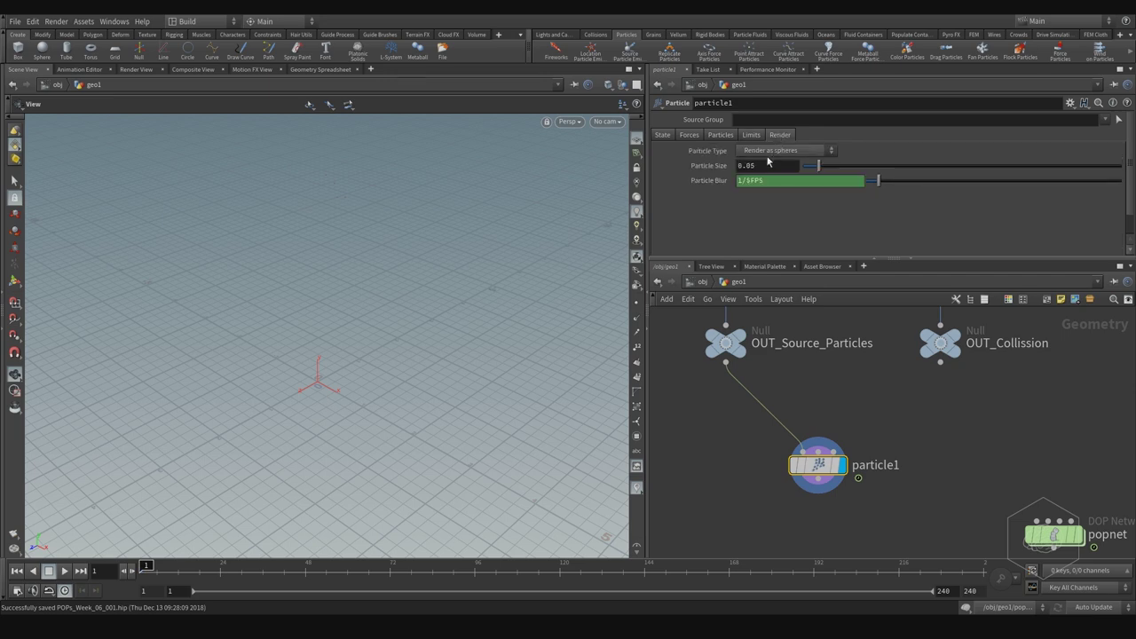
left_click(751, 135)
left_click(720, 135)
left_click(689, 135)
left_click(662, 135)
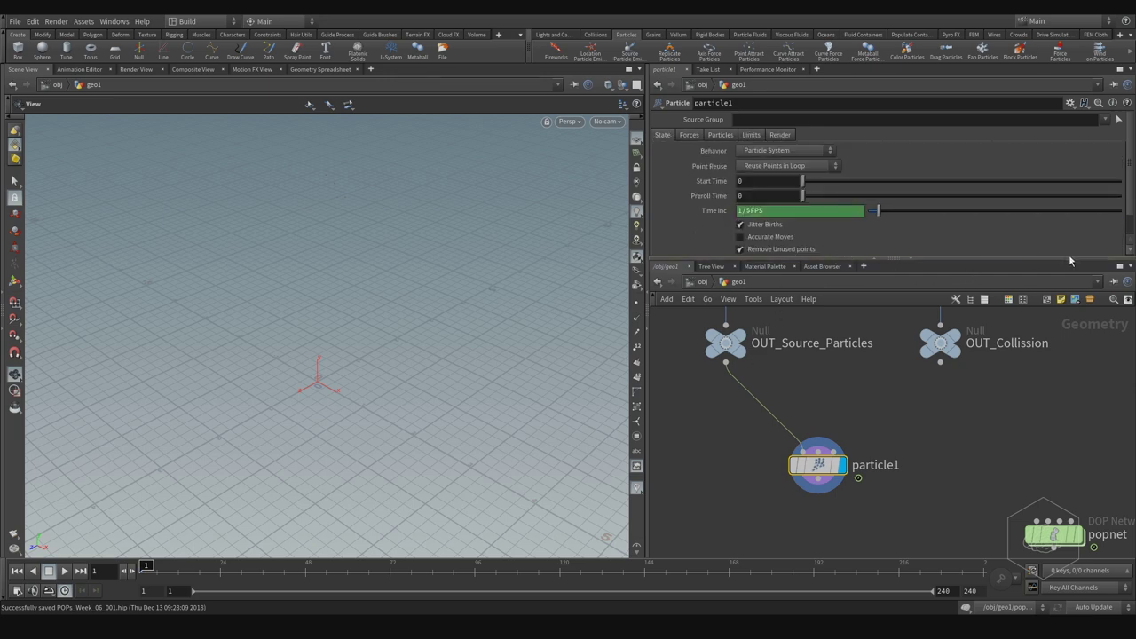
Step: Enlarge the parameter pane and set particle1's Attractor Use to Single point per particle, with Start Time 1 and Accurate Moves enabled
left_click_drag(1048, 257, 1048, 299)
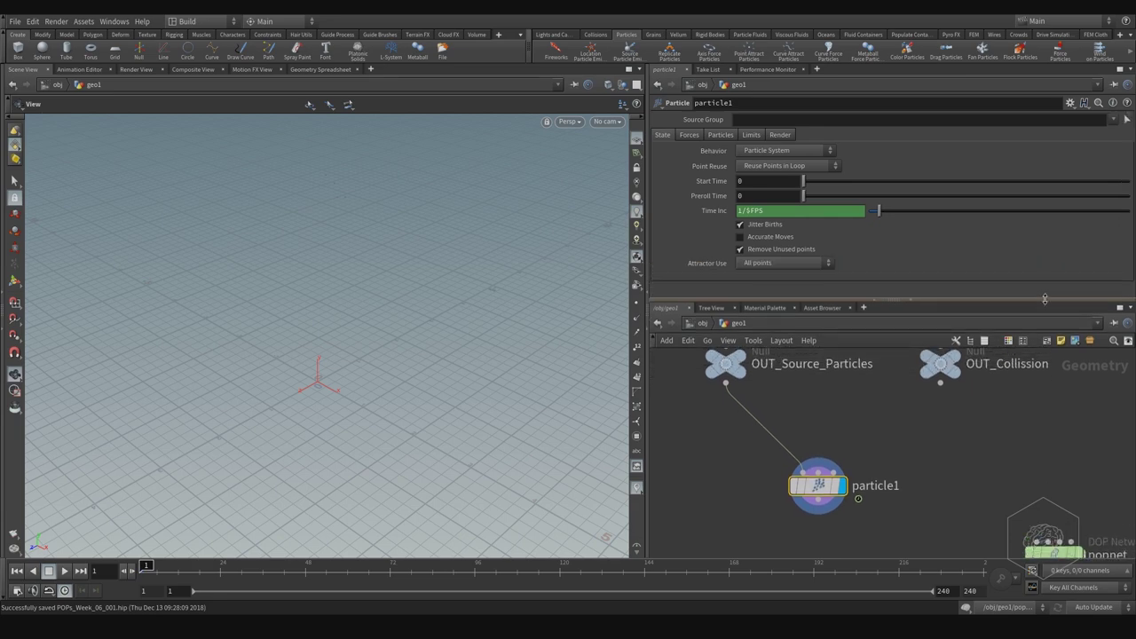
left_click(744, 263)
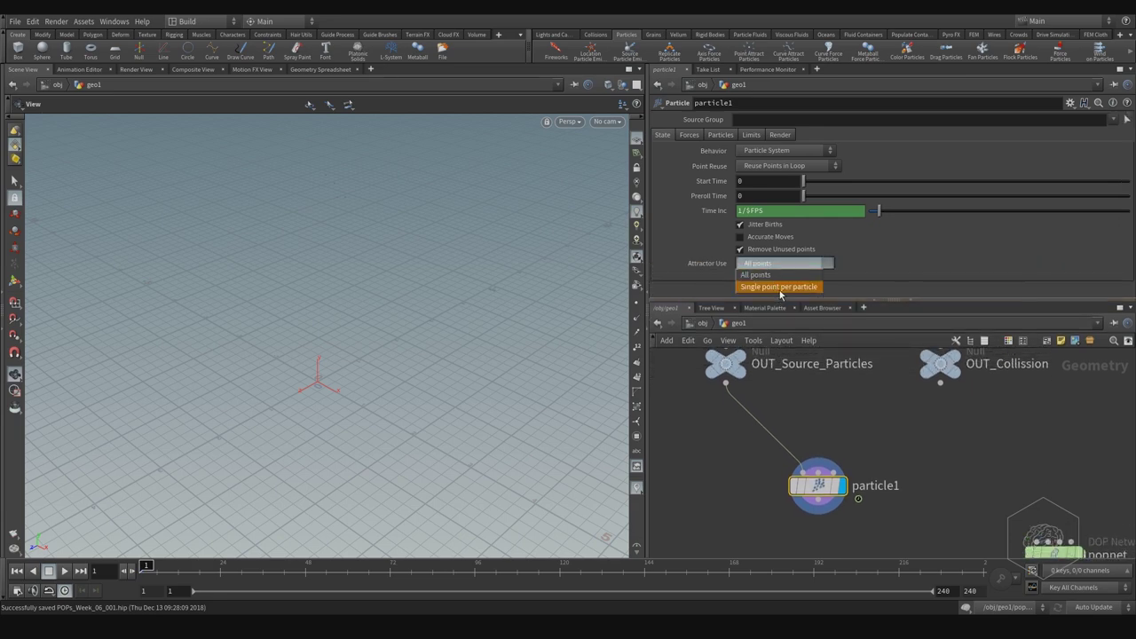
left_click(799, 268)
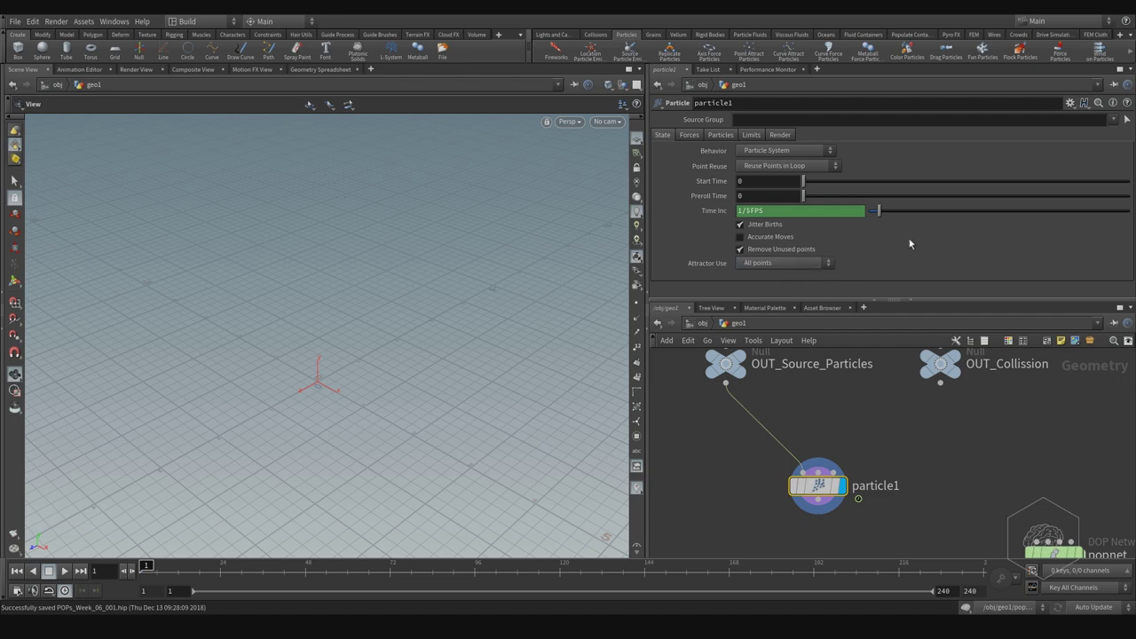
left_click(792, 169)
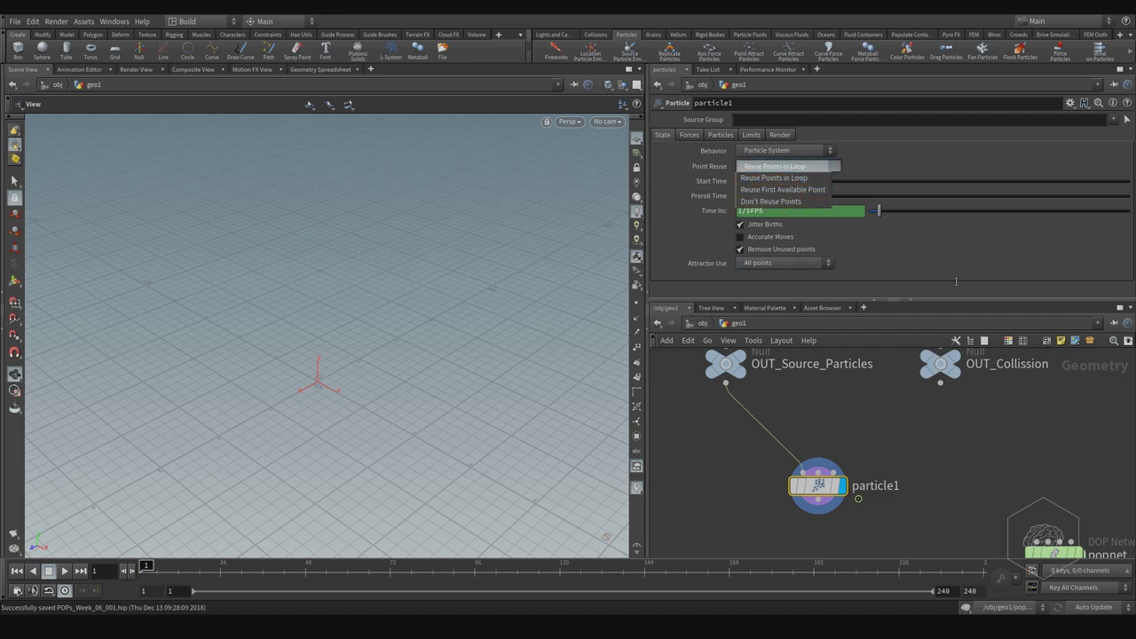
left_click(793, 262)
left_click(781, 275)
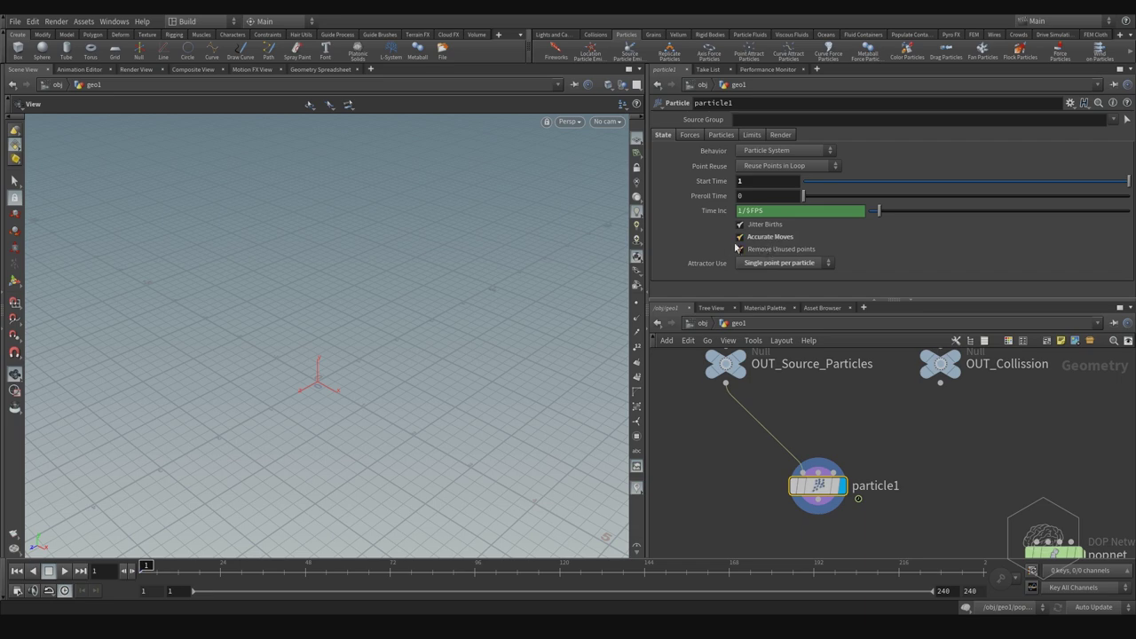
Step: Play the simulation and inspect the particles emitted from the sphere's points
left_click(66, 570)
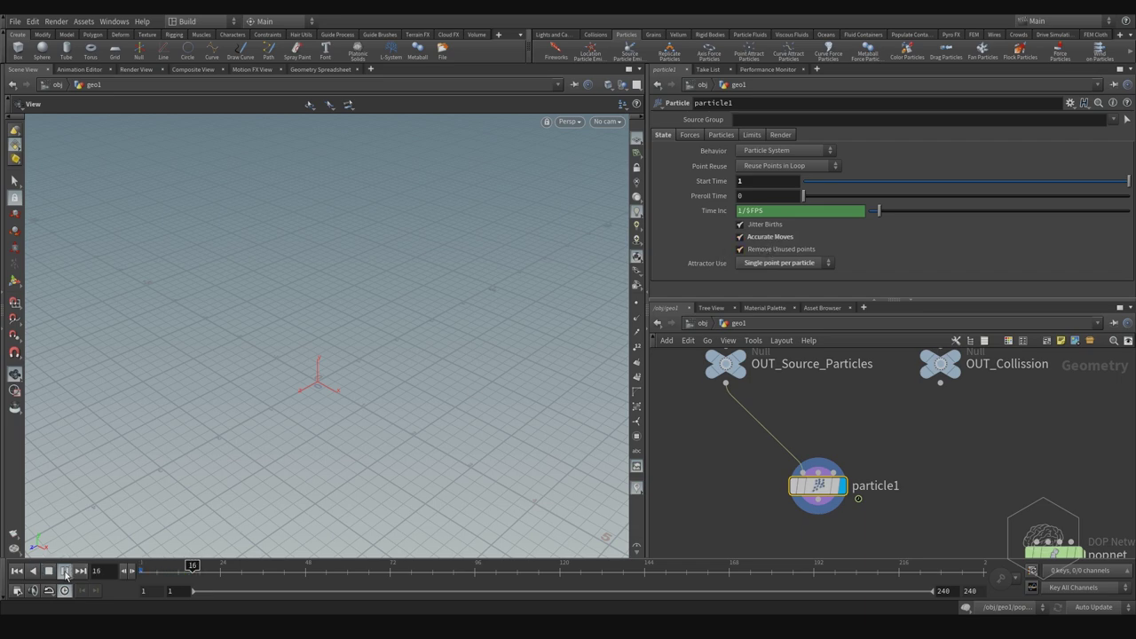
left_click(64, 570)
left_click_drag(168, 471, 340, 224)
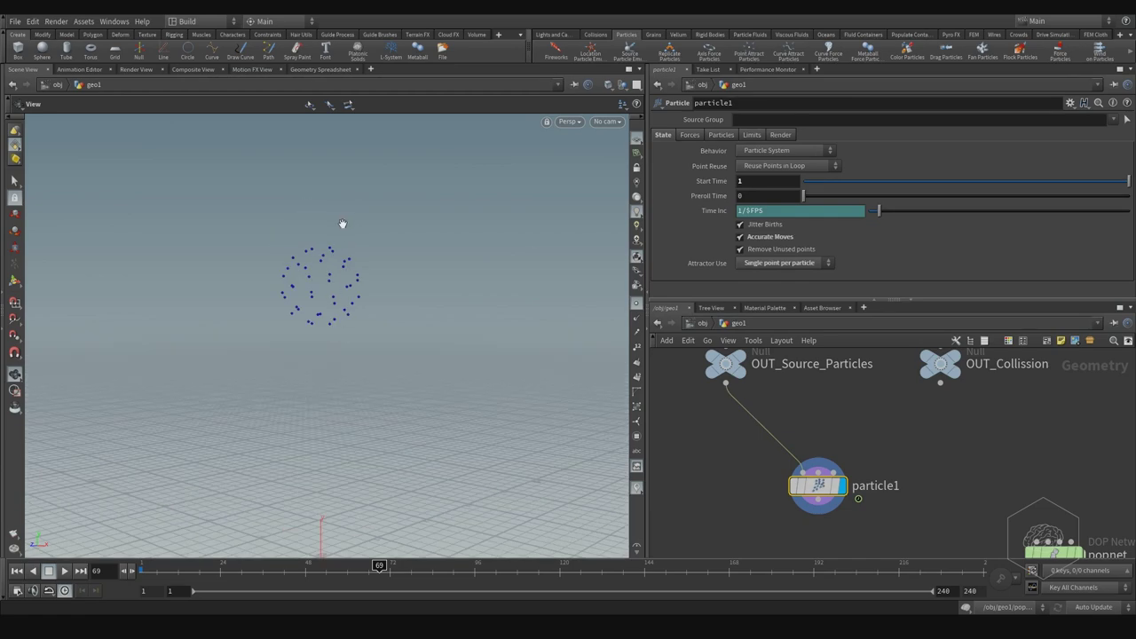
left_click_drag(371, 277, 454, 253)
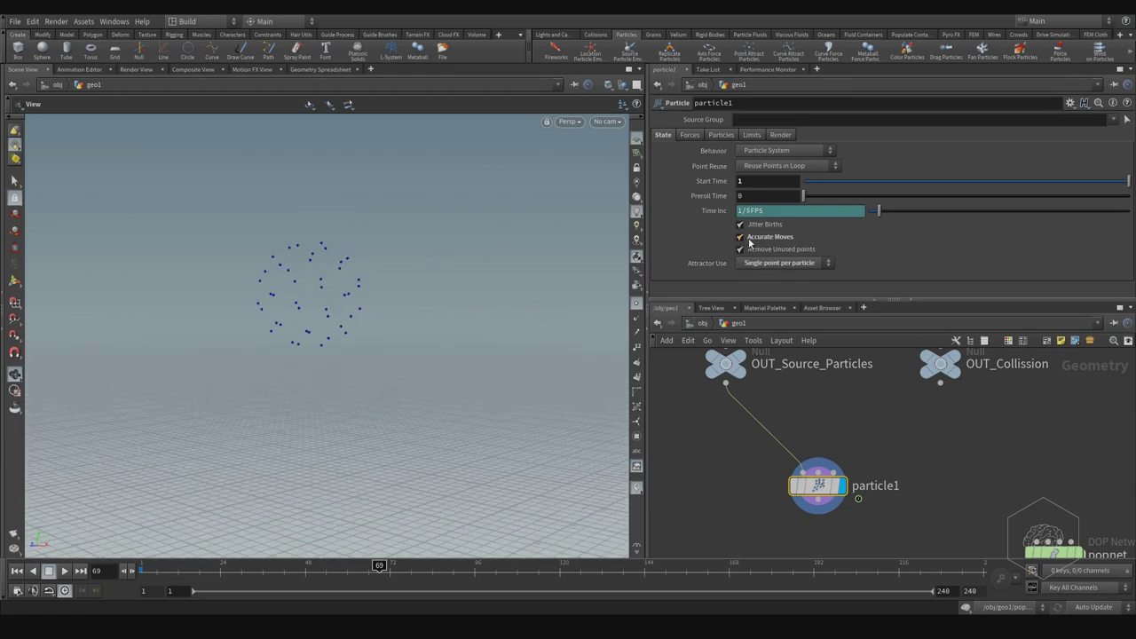
Step: Disable Accurate Moves on particle1 and replay the simulation, stopping around frame 27
left_click_drag(195, 578, 116, 572)
left_click(64, 571)
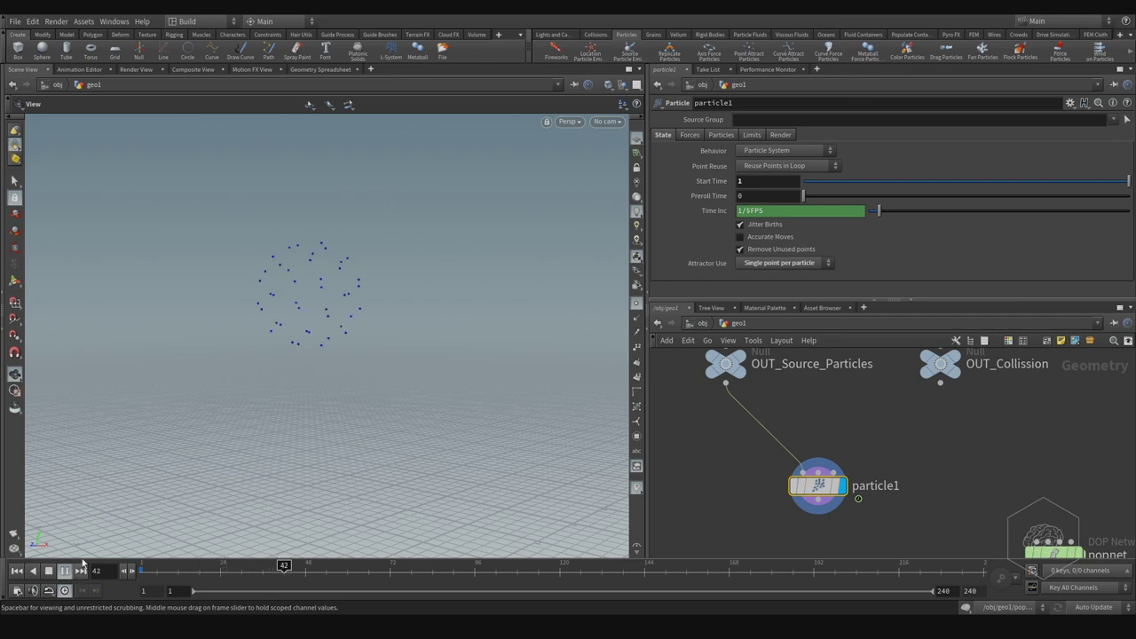
left_click(226, 569)
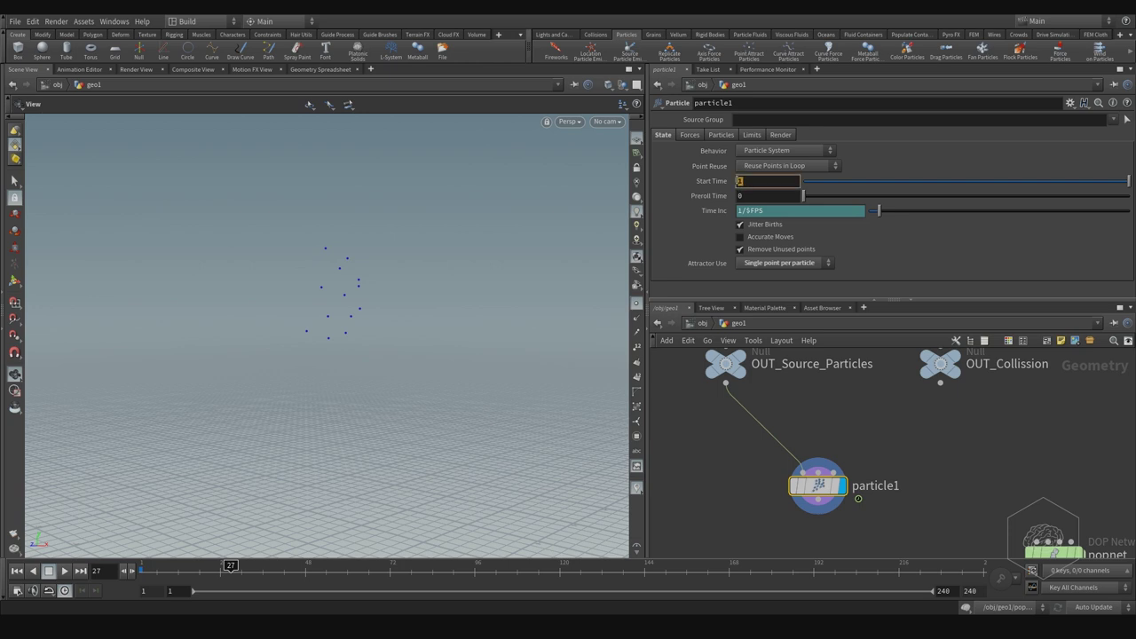
Step: Set particle1's Start Time to 0 and replay the simulation from the first frame
key("Return")
left_click_drag(215, 576, 112, 581)
left_click(62, 572)
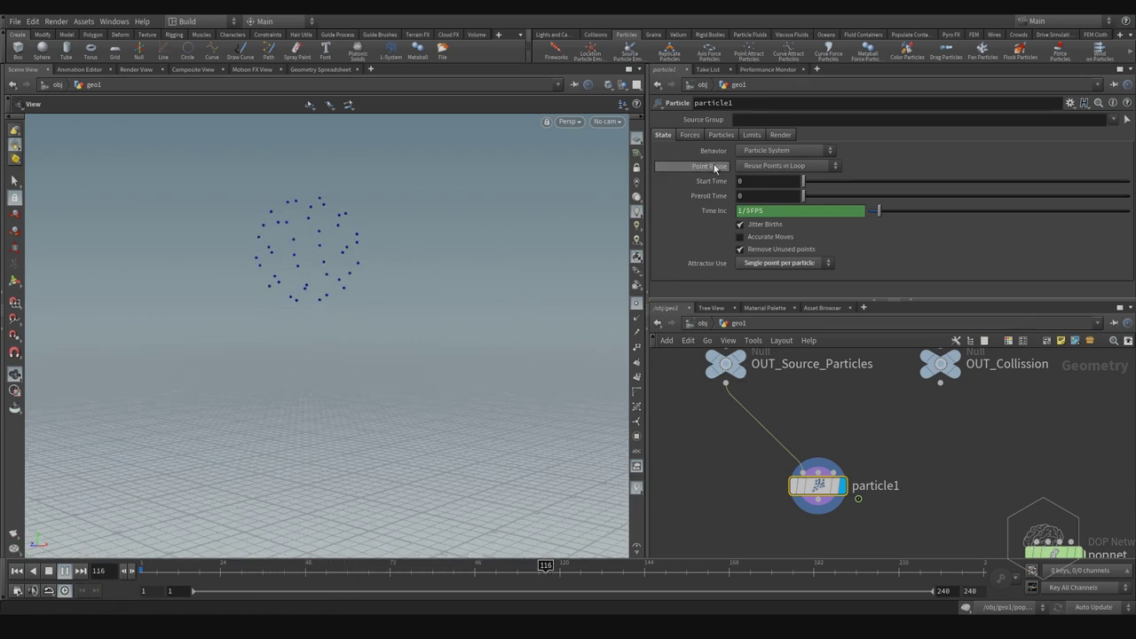
Step: Set the Y component of particle1's External Force to -1
left_click(690, 134)
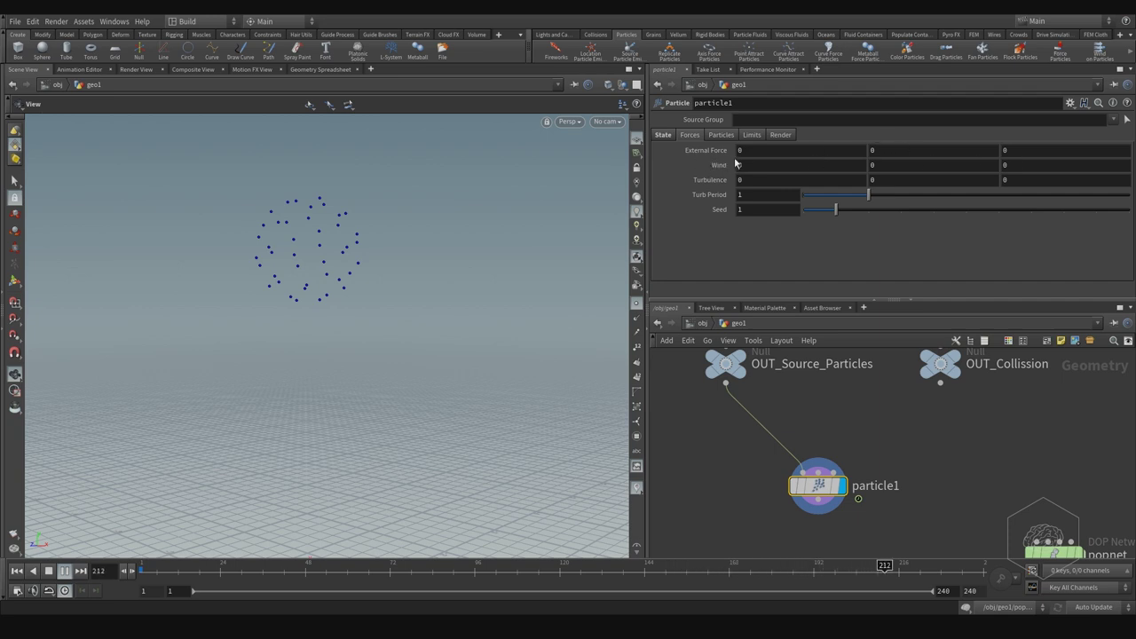
left_click(906, 151)
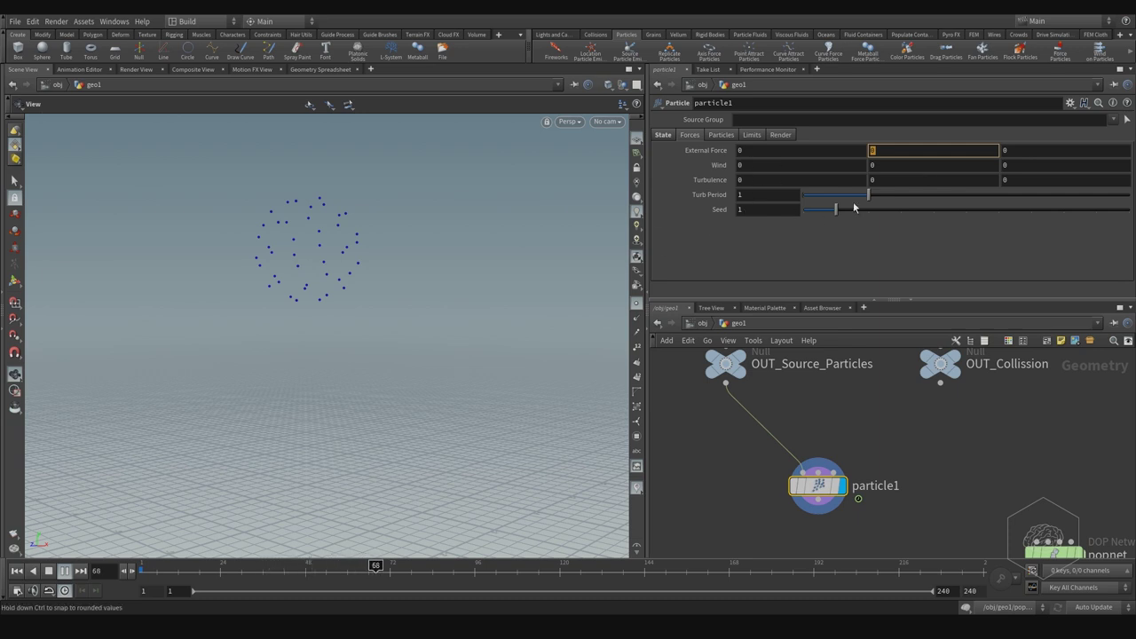
left_click(891, 167)
left_click(909, 152)
key("Return")
Step: Connect OUT_Collission to the Collision input of particle1
left_click_drag(408, 363, 452, 299, "alt")
left_click(939, 382)
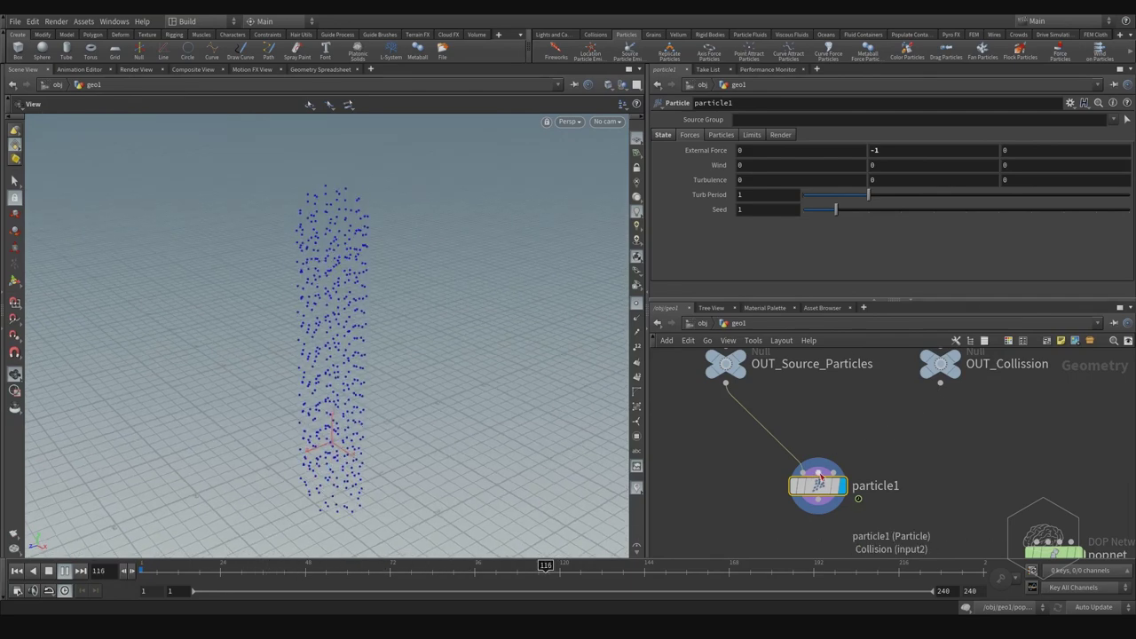
left_click(832, 476)
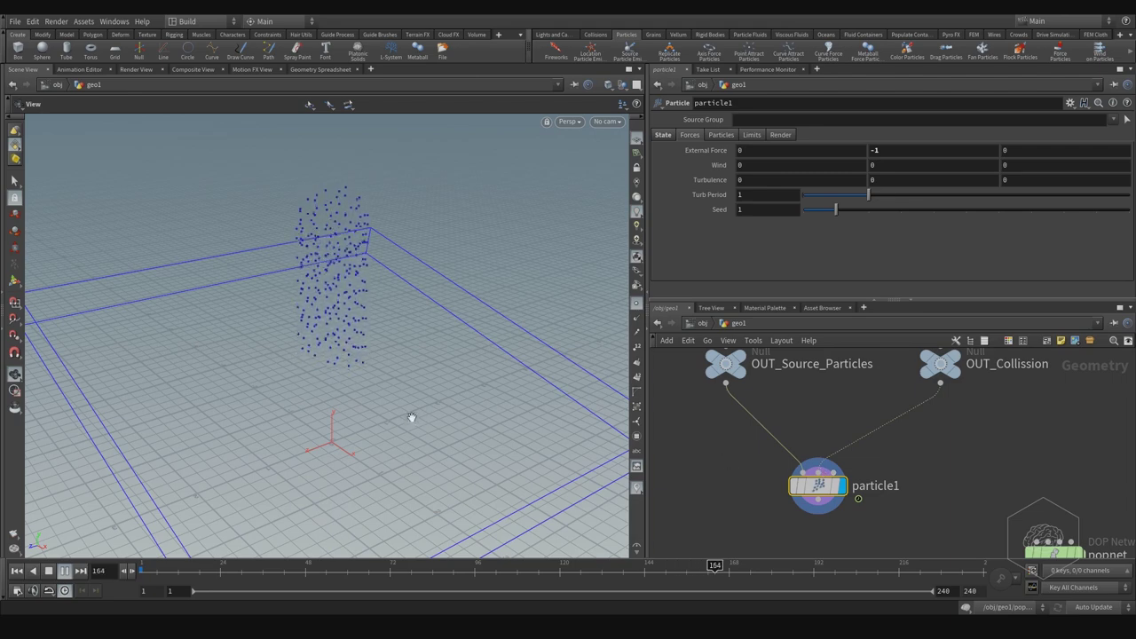
Step: Set particle1's Hit Behavior to Bounce on Contact and watch the falling particles hit the collision box
middle_click_drag(923, 451, 840, 394)
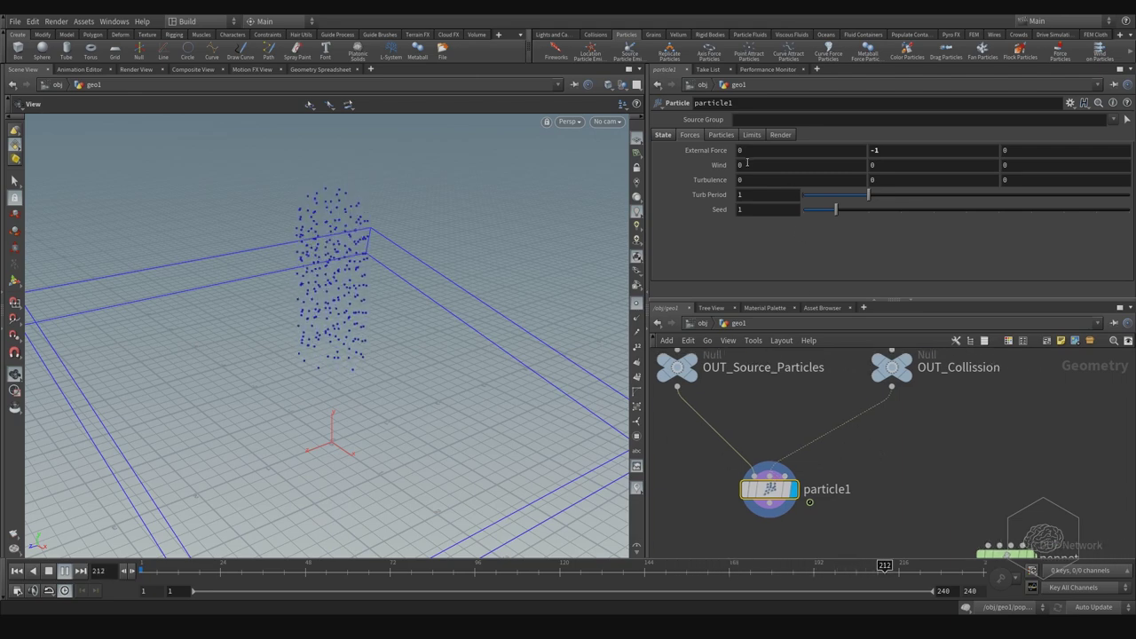
middle_click_drag(885, 362, 861, 373)
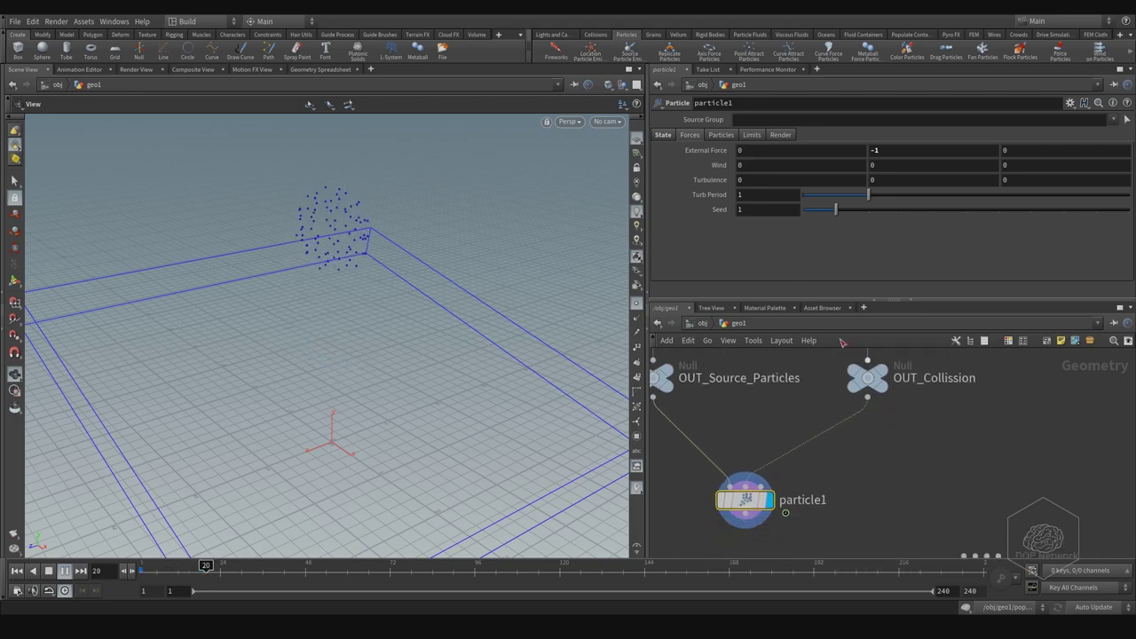
left_click(728, 136)
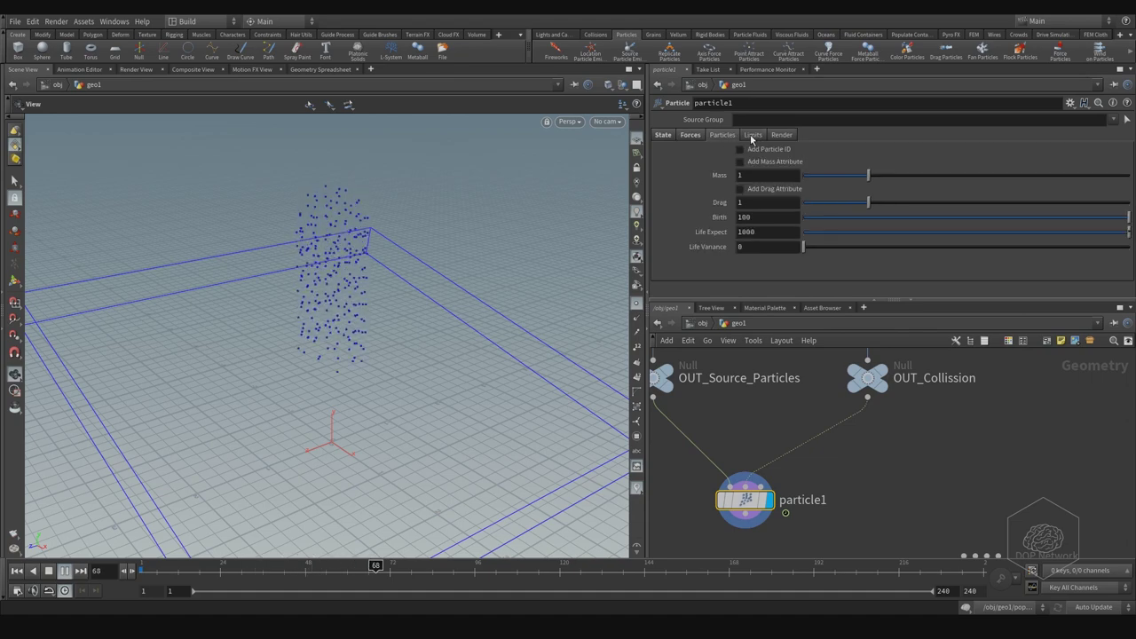
left_click(752, 137)
left_click(774, 180)
left_click(772, 195)
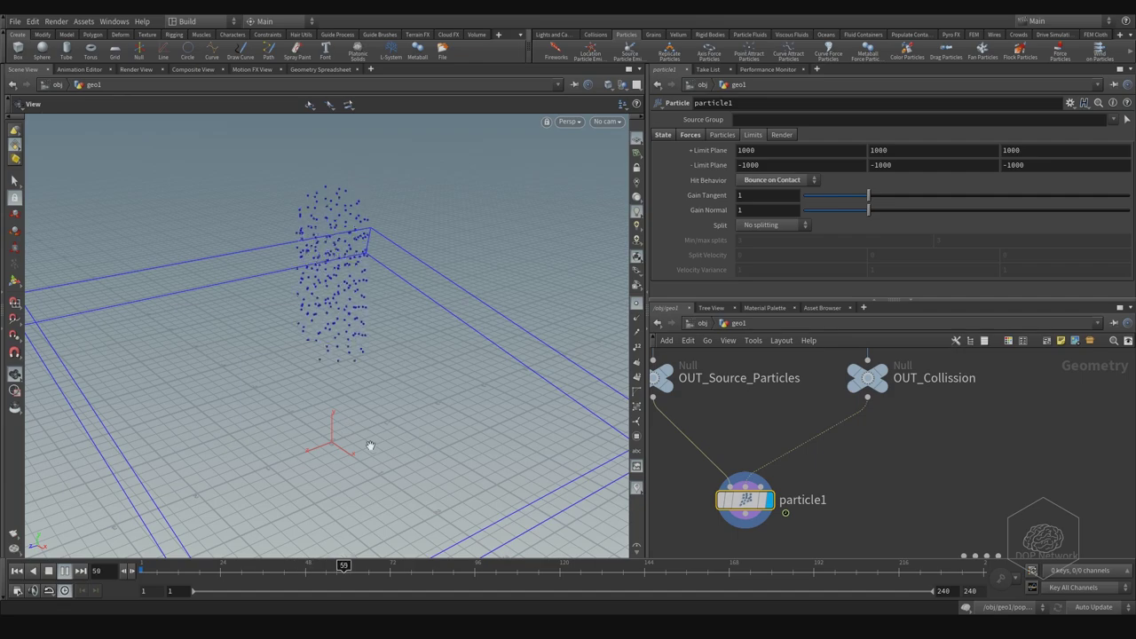
left_click_drag(418, 432, 411, 330)
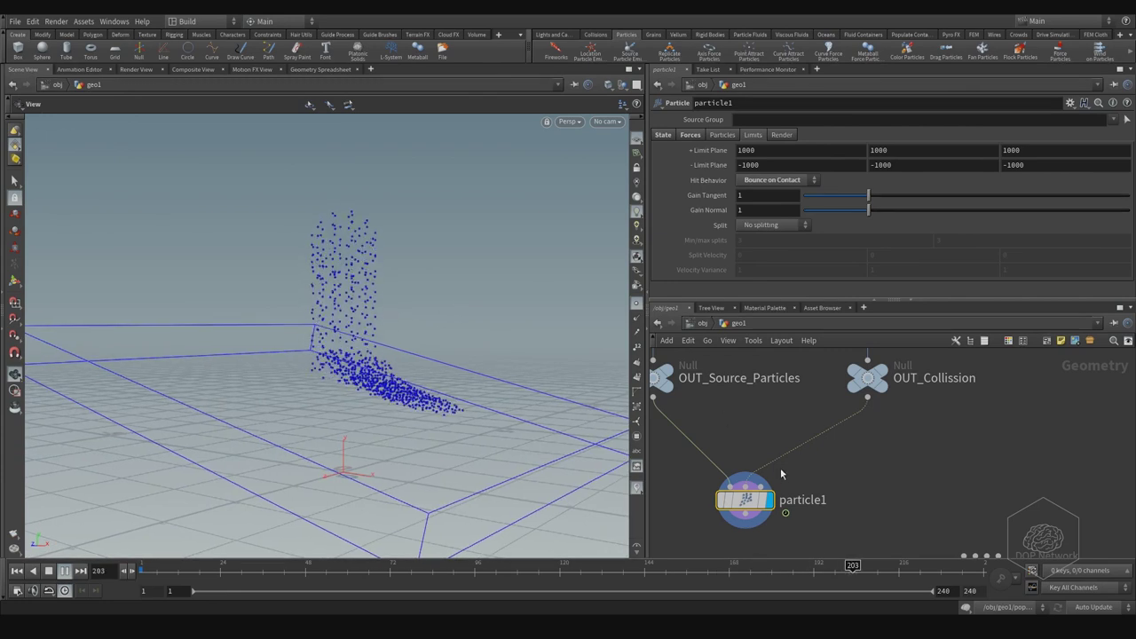
middle_click_drag(771, 460, 795, 404)
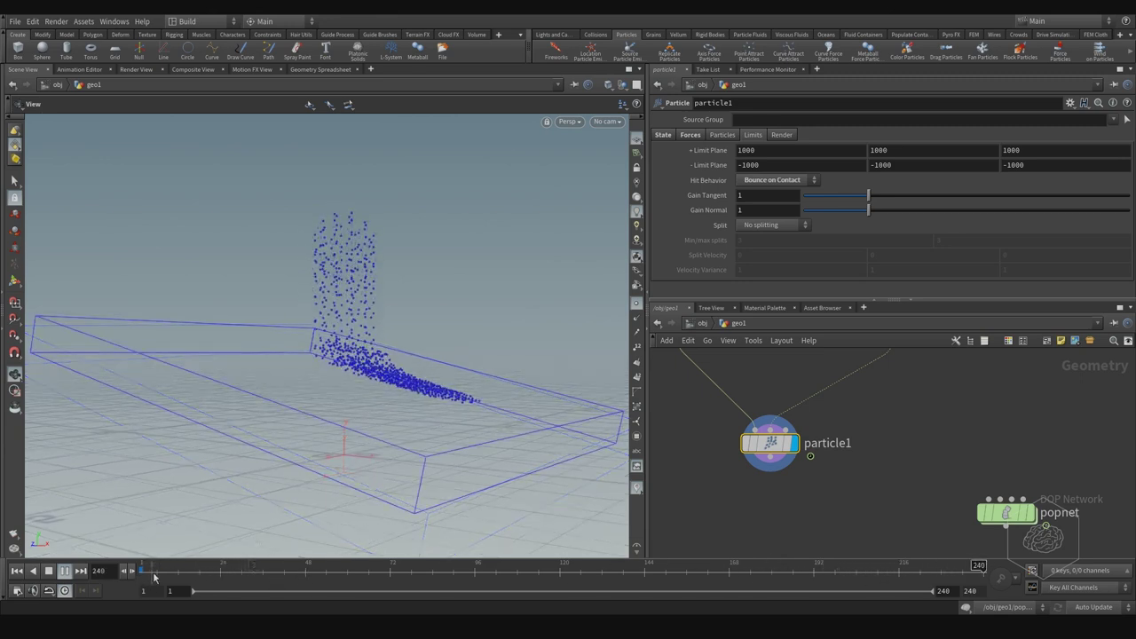
Step: Return the particle1 simulation to the first frame and replay it from a different viewing angle to examine the collision
left_click(142, 569)
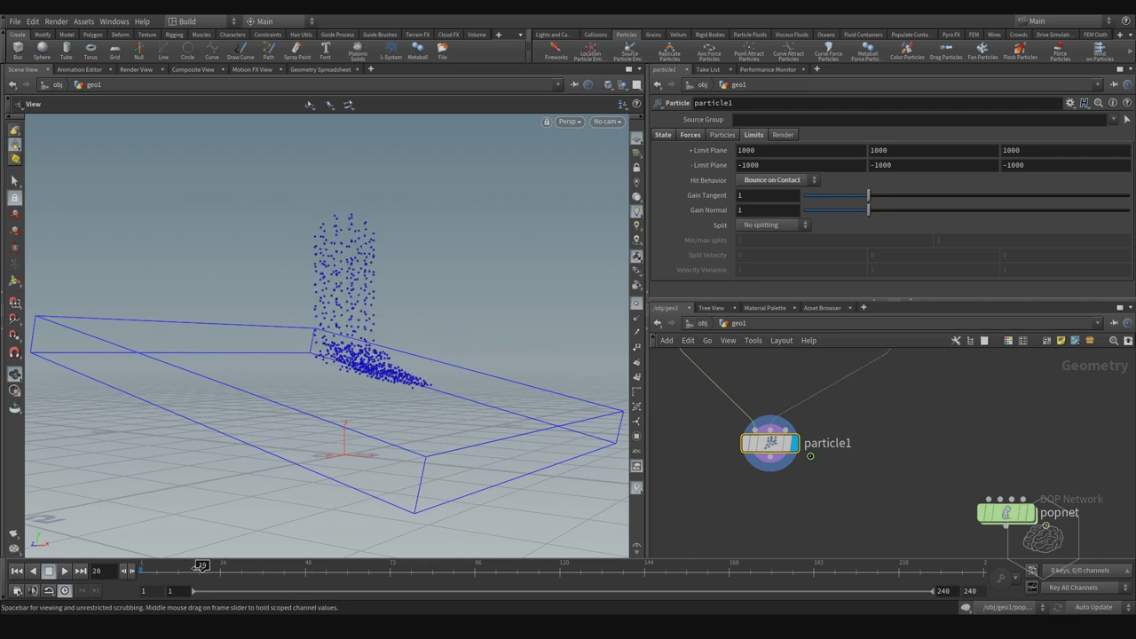
left_click(18, 572)
left_click_drag(385, 380, 444, 318)
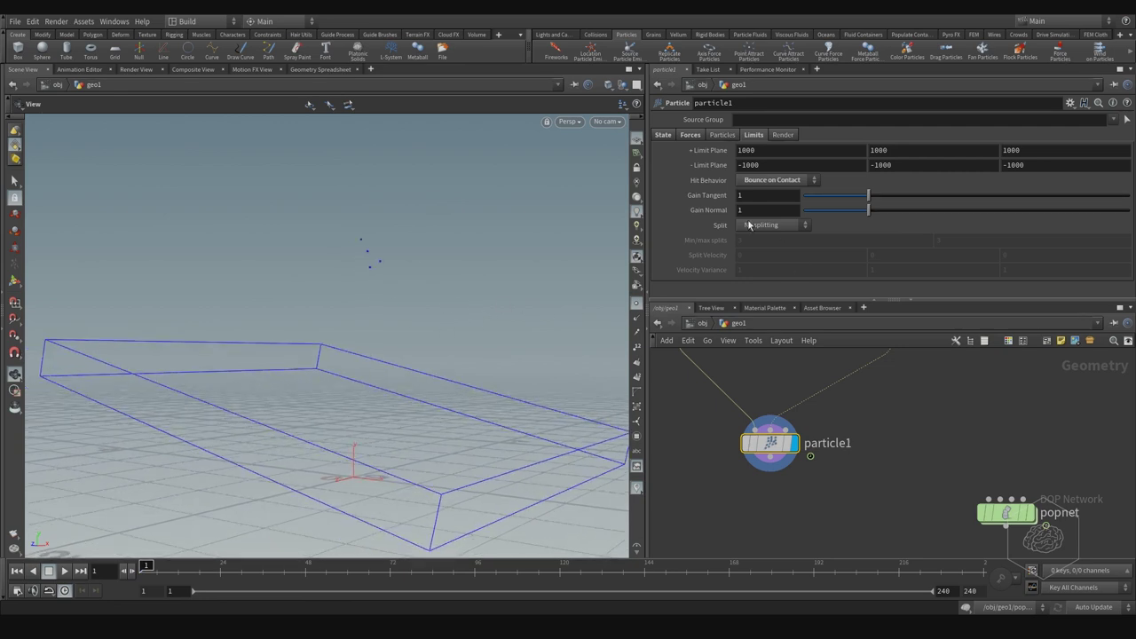
middle_click_drag(827, 399, 809, 428)
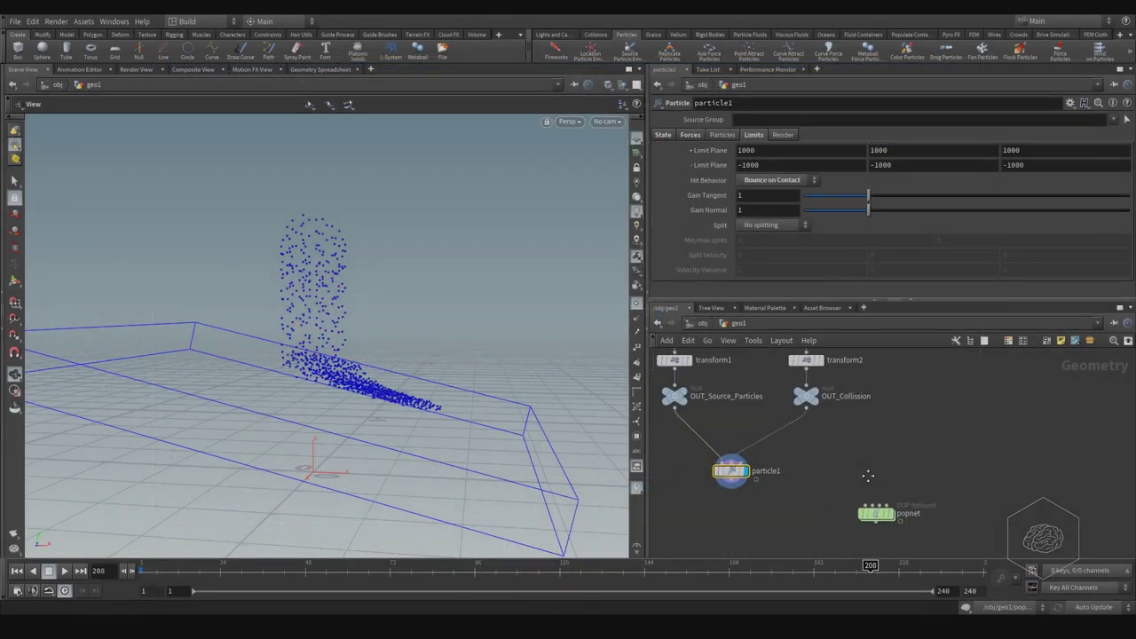
Step: Move the popnet node beside particle1 and make it the displayed node, with the timeline at frame 1
middle_click_drag(868, 476, 929, 428)
left_click(803, 438)
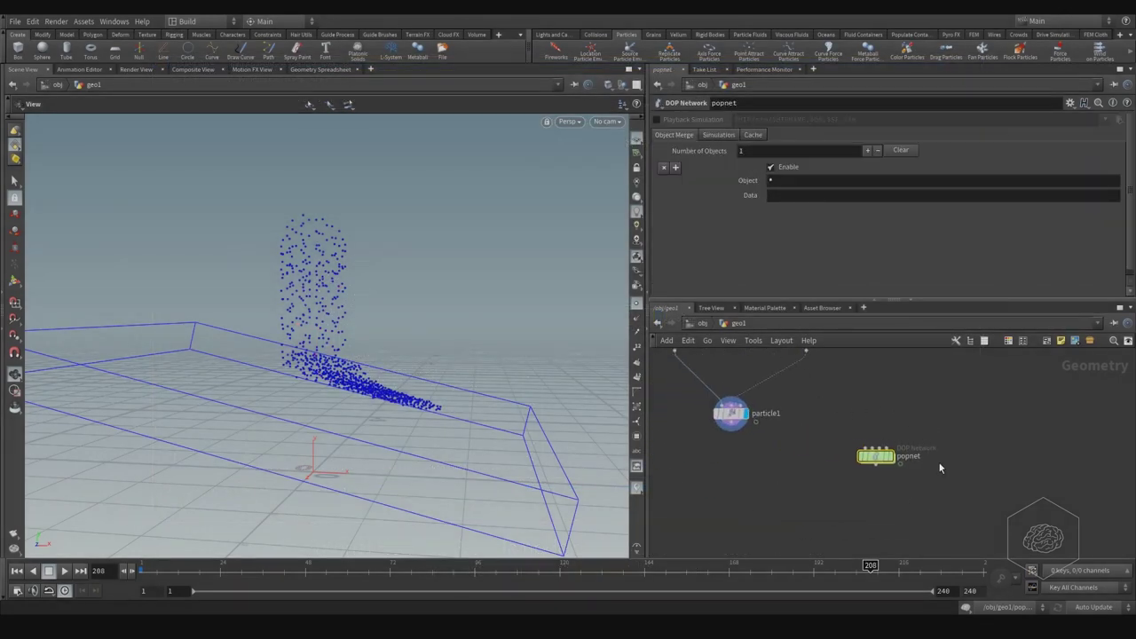
left_click_drag(876, 463, 885, 426)
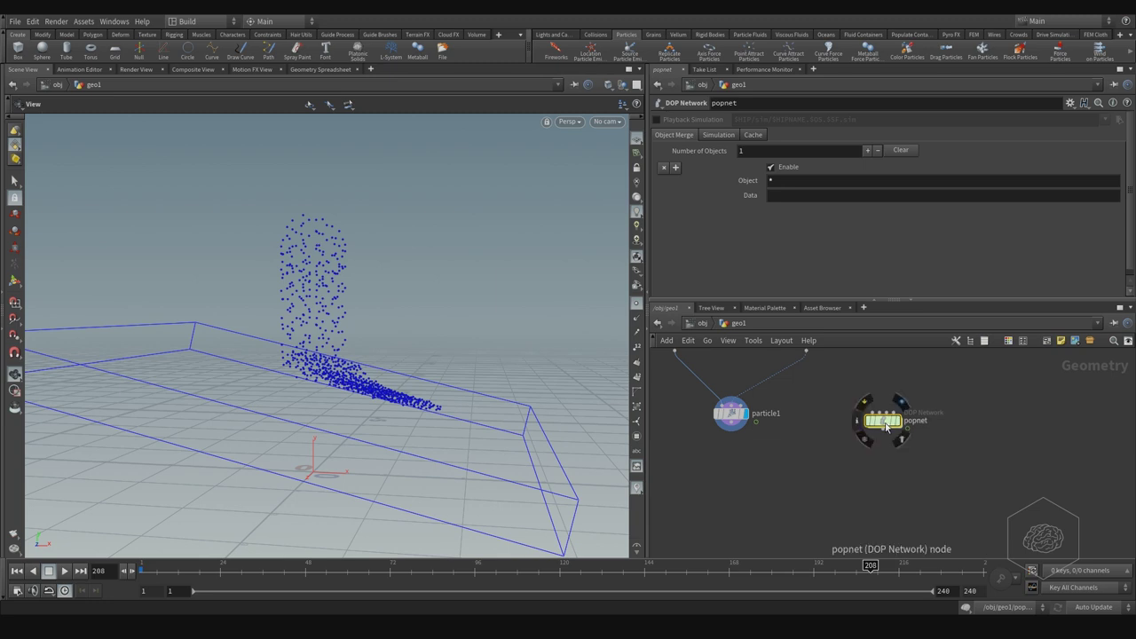
left_click(901, 428)
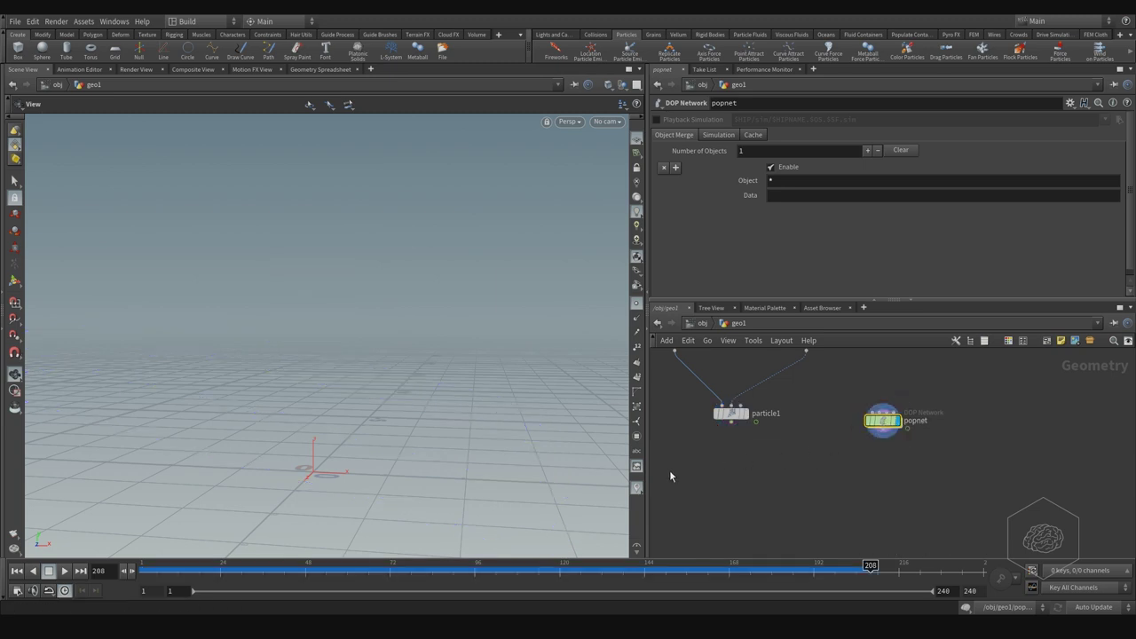
mouse_move(884, 431)
left_click(146, 568)
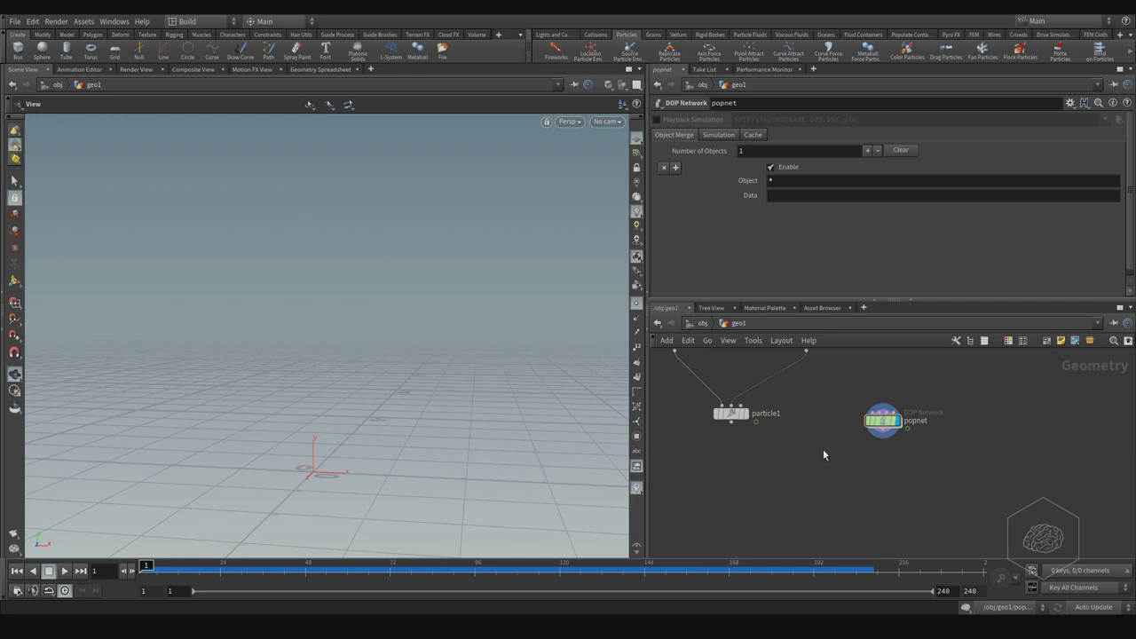
Step: Search the available geometry nodes for "pop" without adding one, and return to the popnet node
key("Tab")
mouse_move(826, 444)
type("pop")
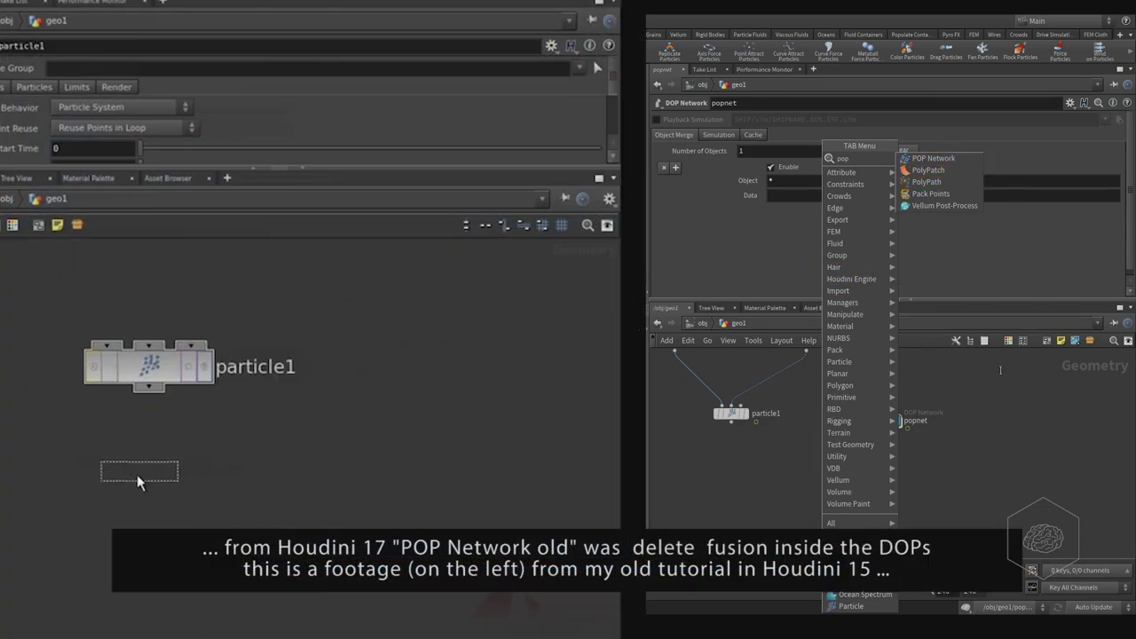
left_click(883, 420)
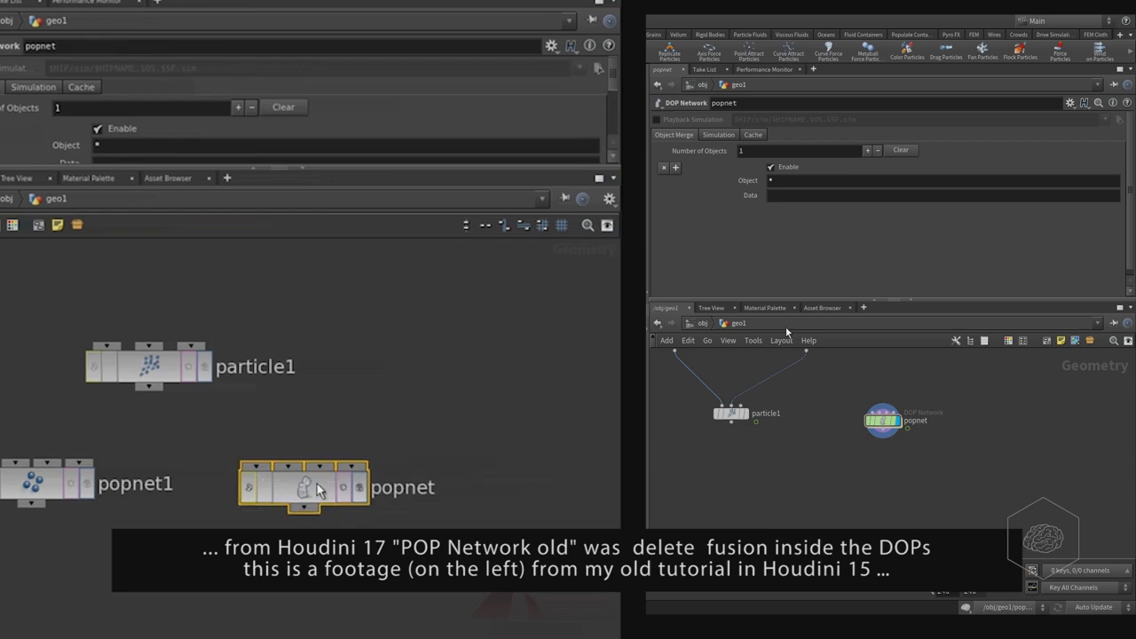
Step: Look inside the popnet network at the popobject and source_first_input settings, and return to geo1
mouse_move(889, 410)
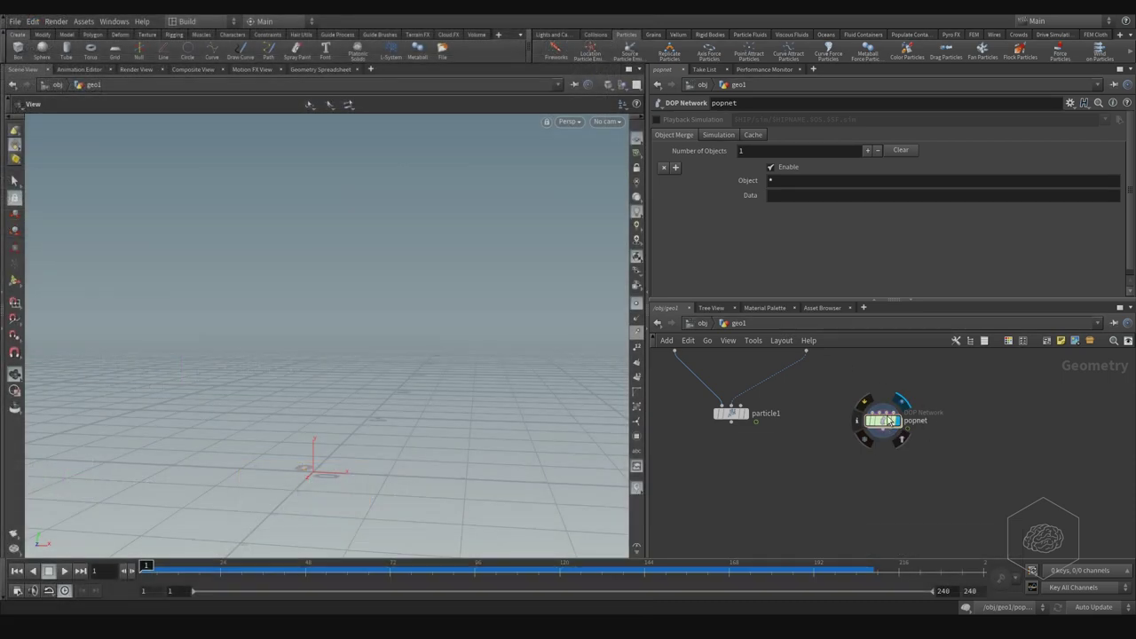
double_click(887, 423)
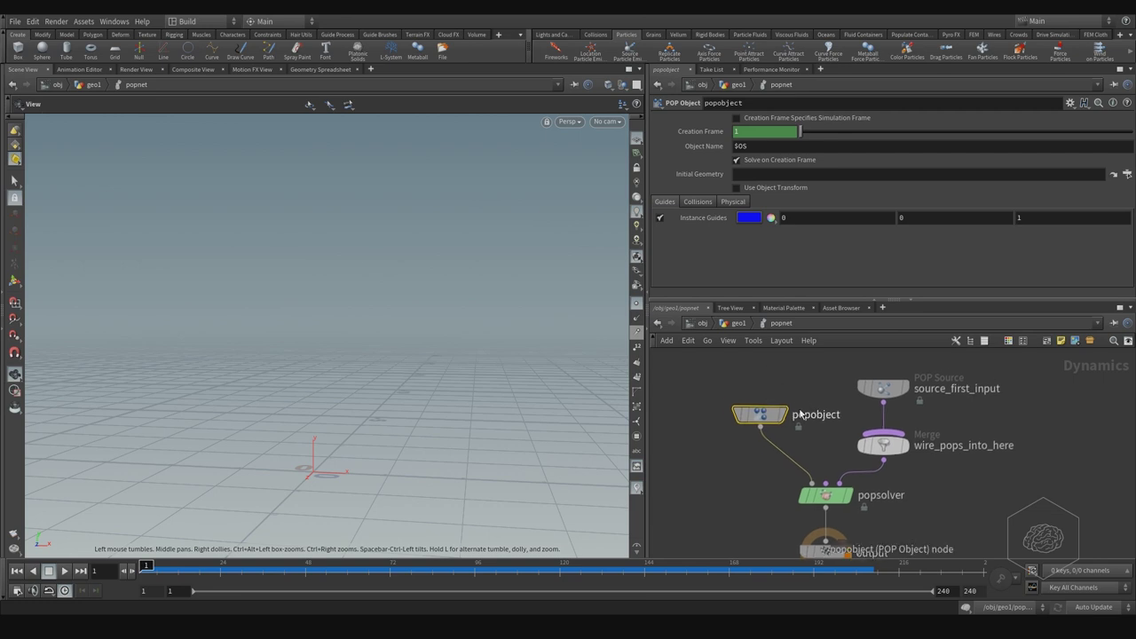
left_click(864, 390)
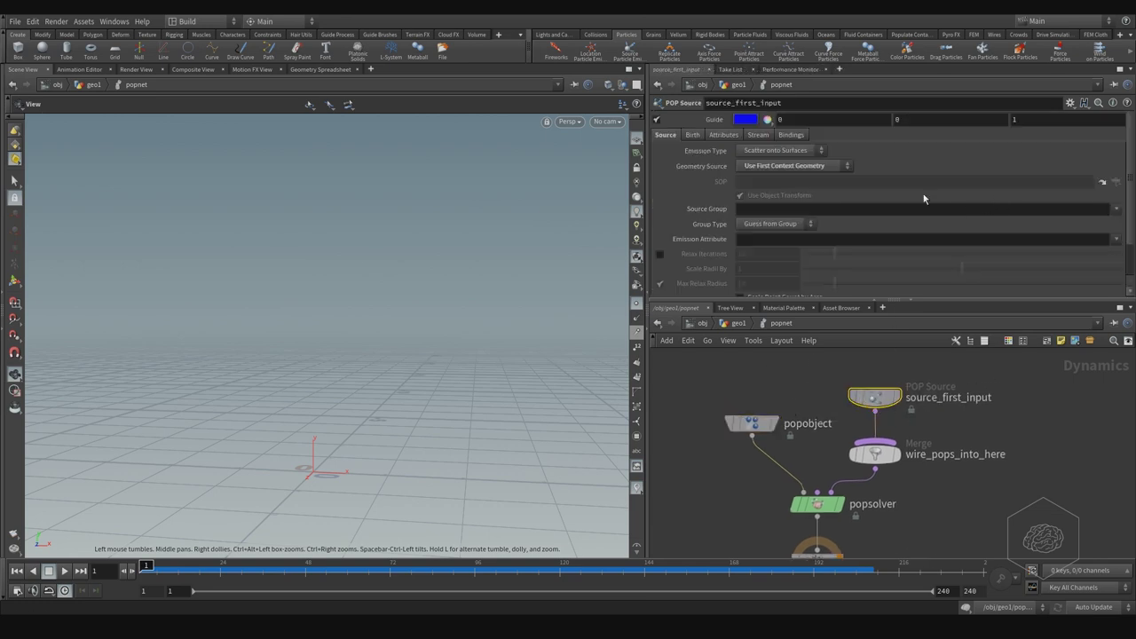
left_click(737, 325)
middle_click_drag(771, 424, 672, 402)
left_click_drag(786, 411, 866, 479)
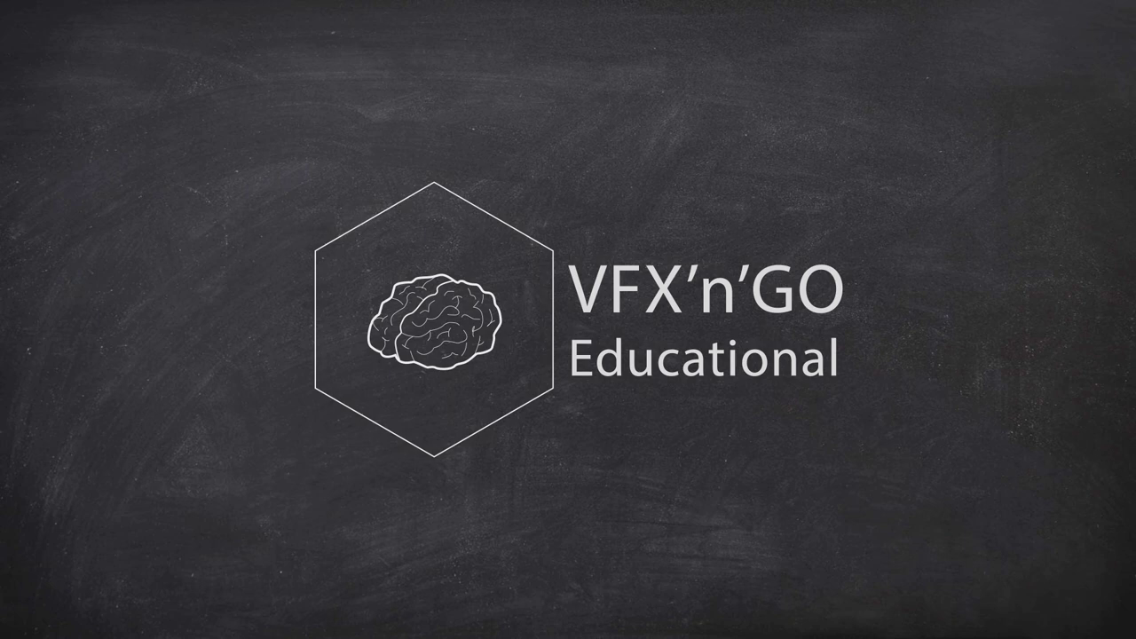